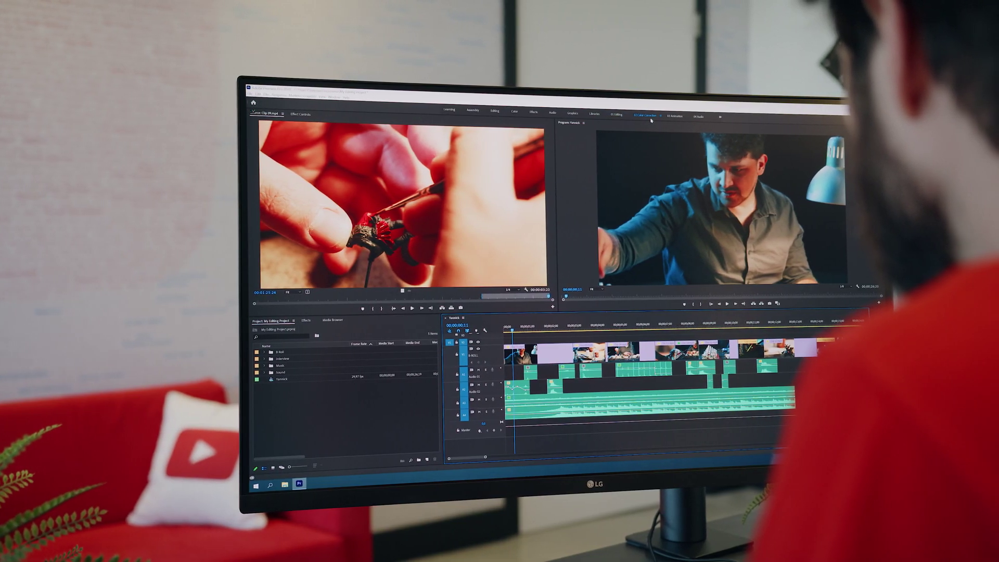
Switch through the custom workspaces, ending in the 01 Editing workspace.
{"action": "left_click", "coordinate": [651, 119]}
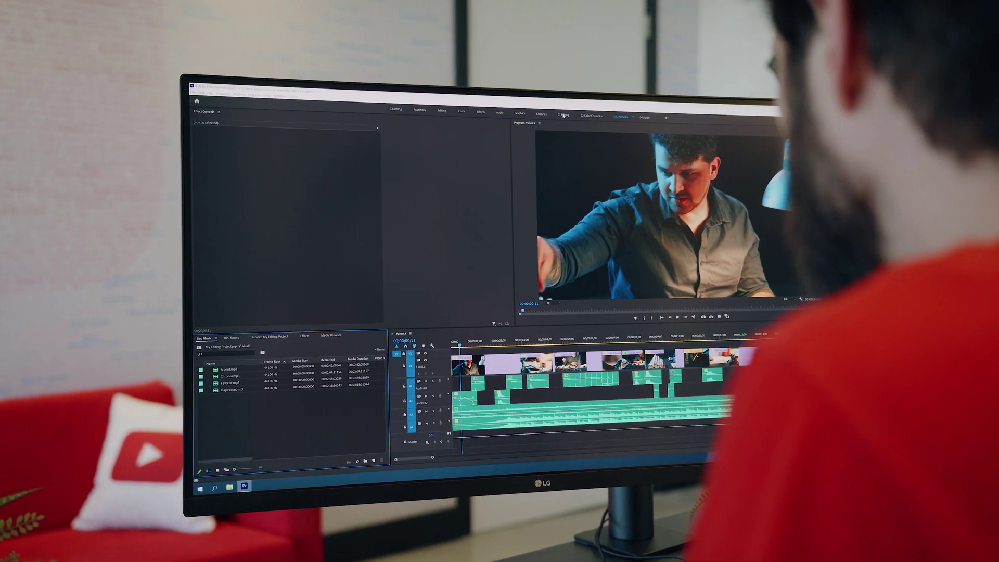
{"action": "left_click", "coordinate": [564, 115]}
{"action": "left_click_drag", "start_coordinate": [436, 326], "coordinate": [447, 327]}
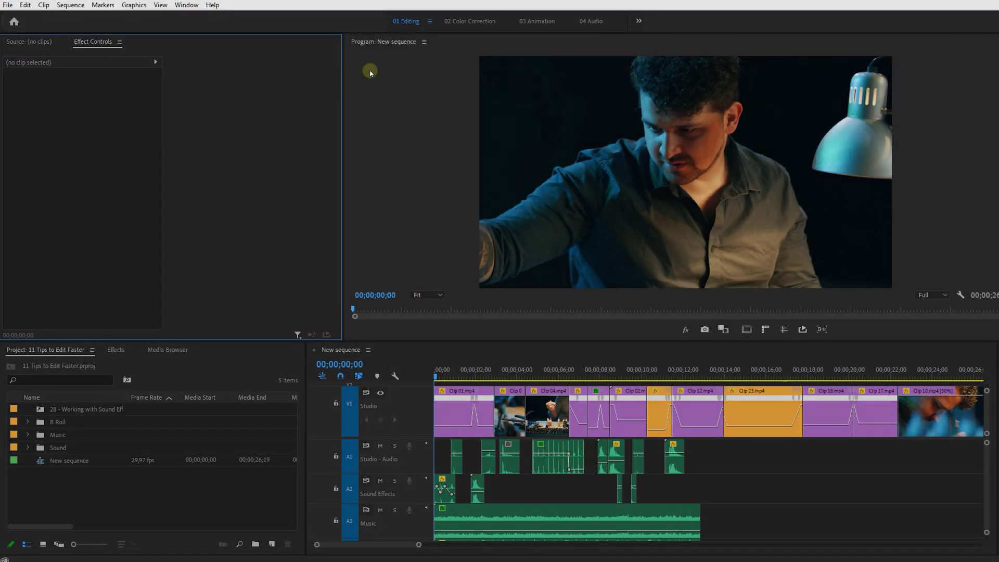
Examine the Program monitor, Project, Effects, Media Browser and timeline panels of the 01 Editing workspace.
{"action": "left_click", "coordinate": [403, 47]}
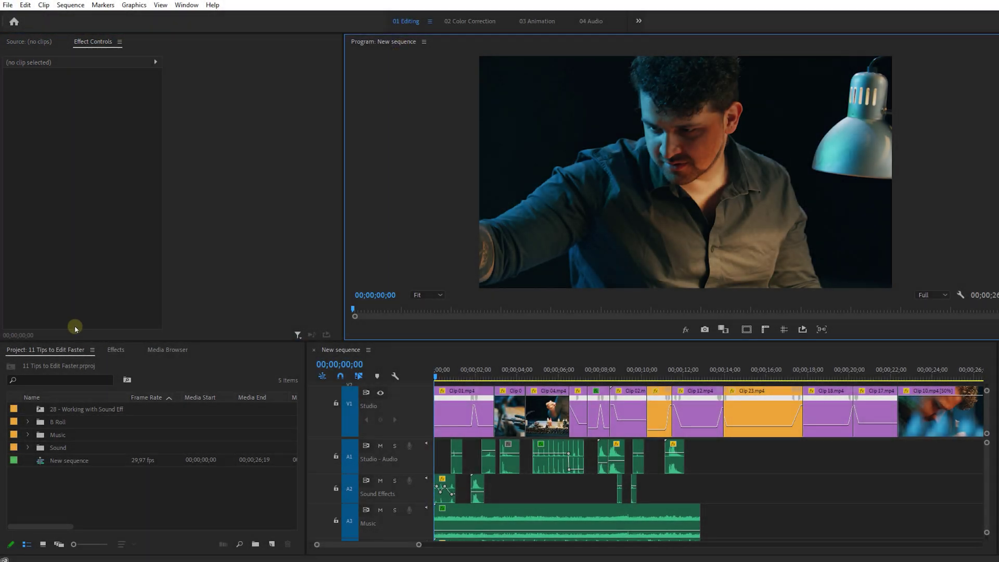
{"action": "left_click", "coordinate": [42, 351]}
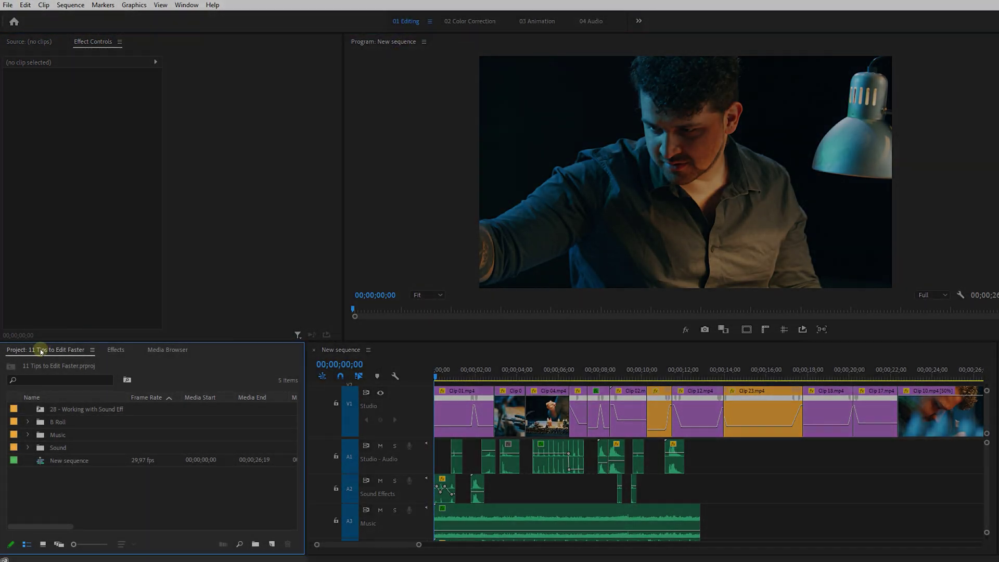
{"action": "left_click", "coordinate": [122, 349]}
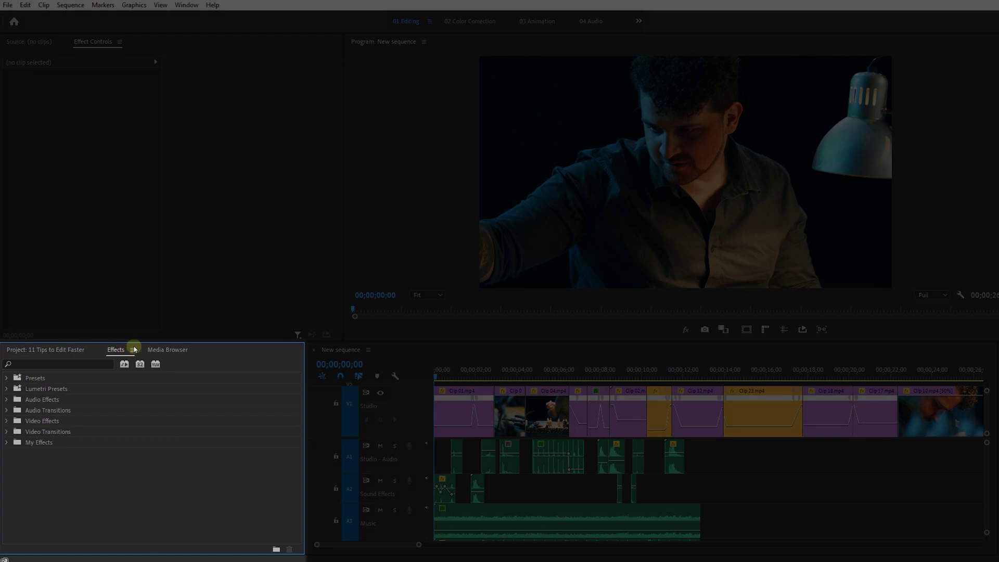
{"action": "left_click", "coordinate": [166, 350]}
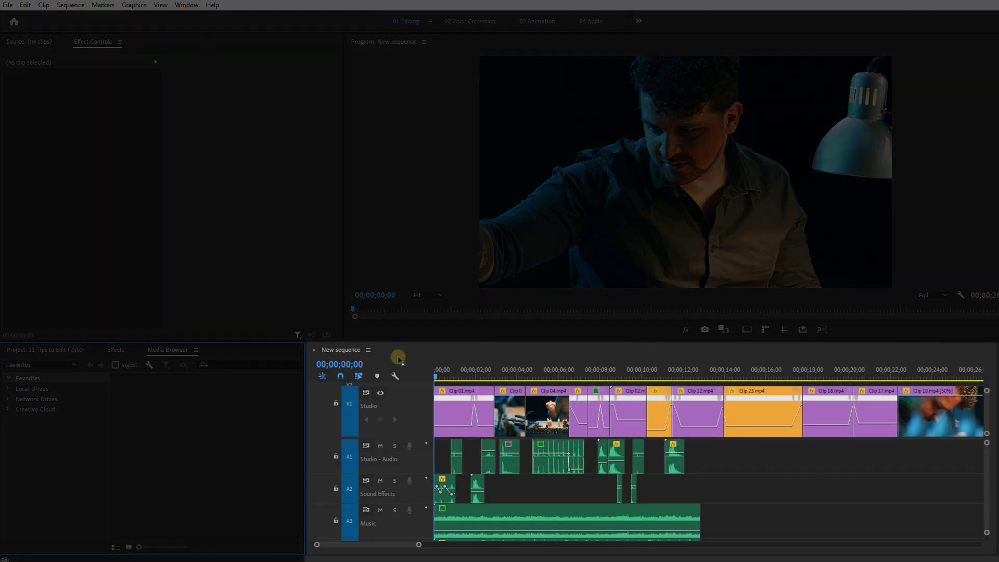
{"action": "left_click", "coordinate": [408, 355]}
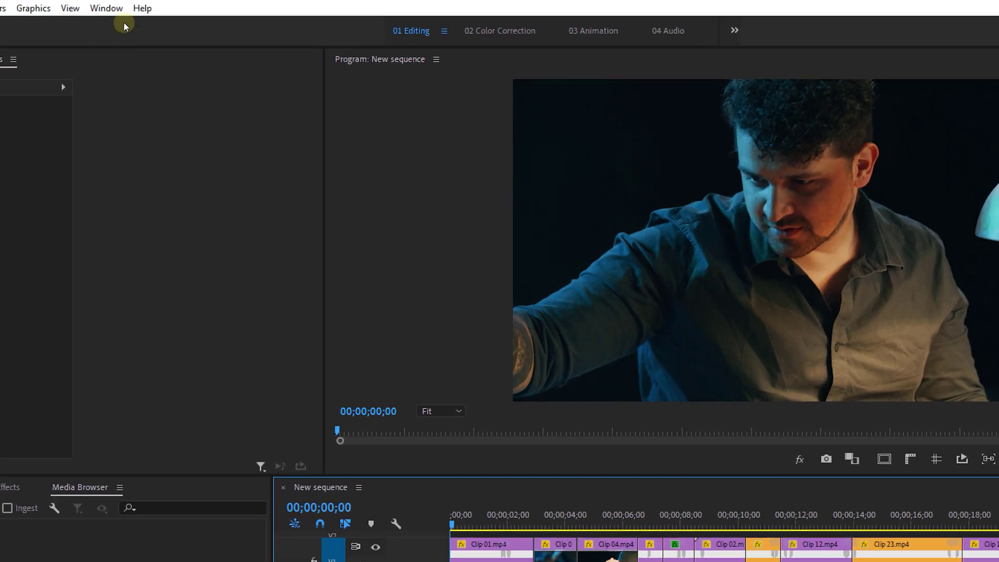
Look up the Save as New Workspace option among the workspace commands.
{"action": "left_click", "coordinate": [186, 5]}
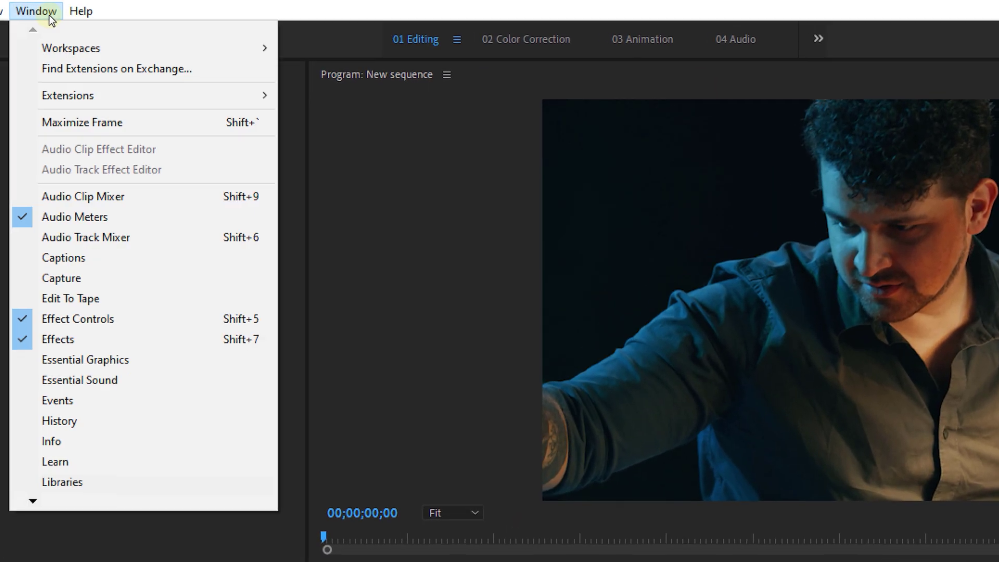
{"action": "mouse_move", "coordinate": [136, 54]}
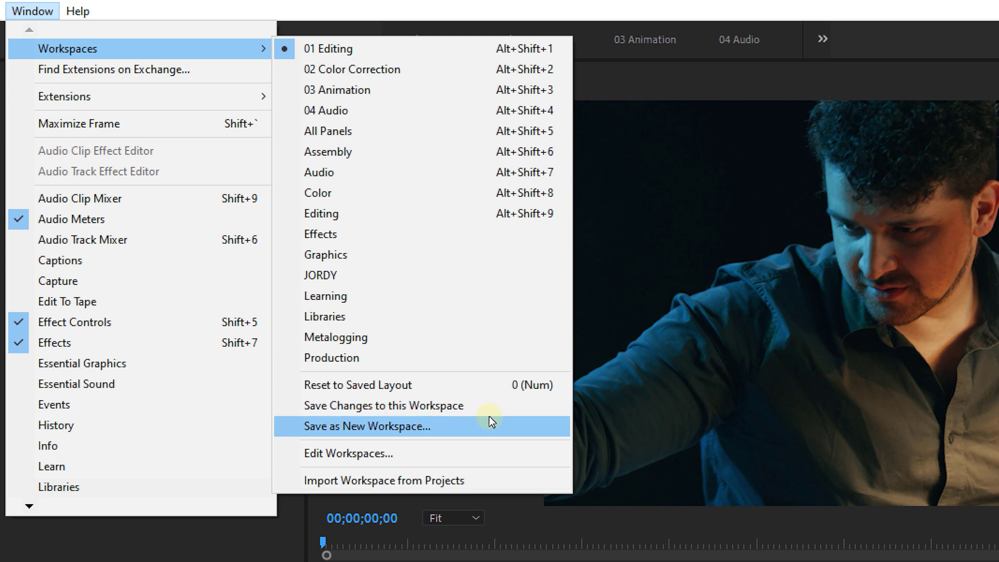
{"action": "left_click", "coordinate": [547, 113]}
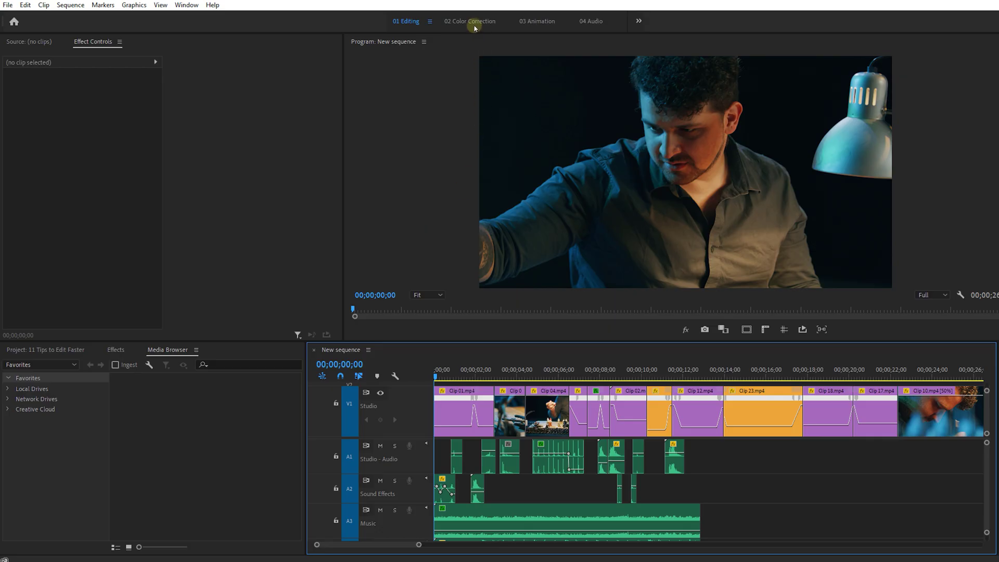
Switch to the 02 Color Correction workspace and examine its Lumetri Color and Lumetri Scopes panels.
{"action": "left_click", "coordinate": [473, 22]}
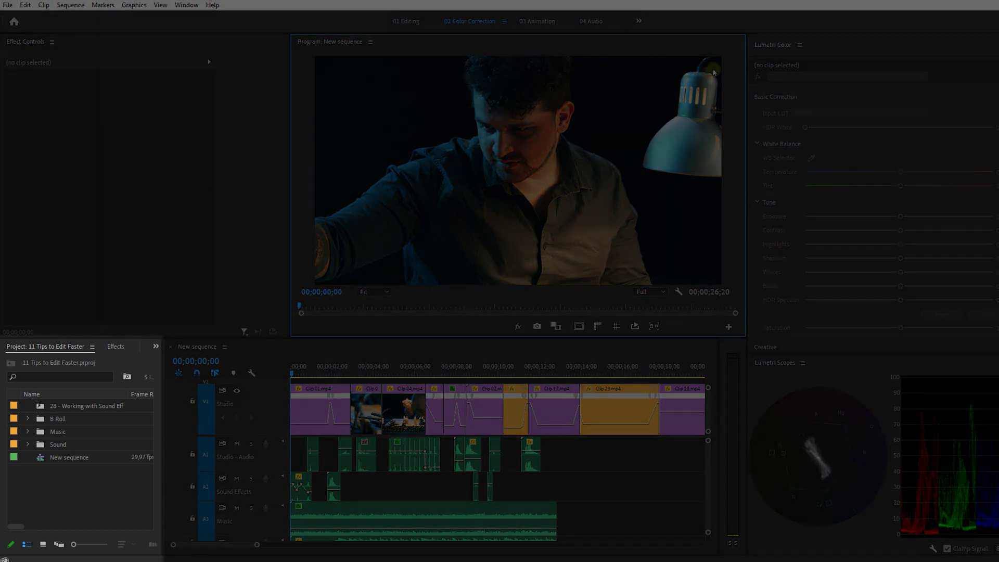
{"action": "left_click", "coordinate": [774, 46]}
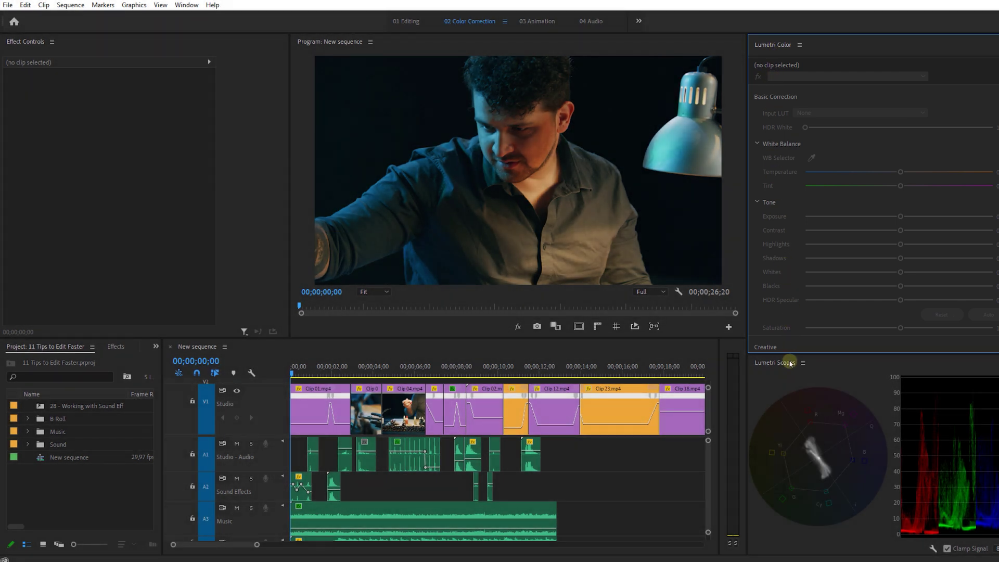
{"action": "left_click", "coordinate": [790, 363]}
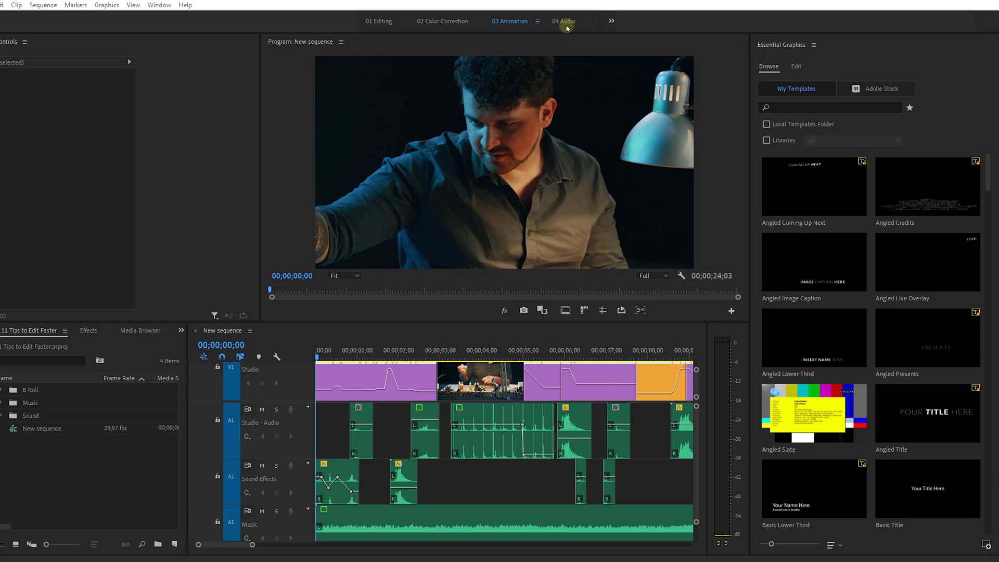
Switch to the 04 Audio workspace and examine its Source, Effect Controls, Audio Track Mixer and Program panels.
{"action": "left_click", "coordinate": [567, 27]}
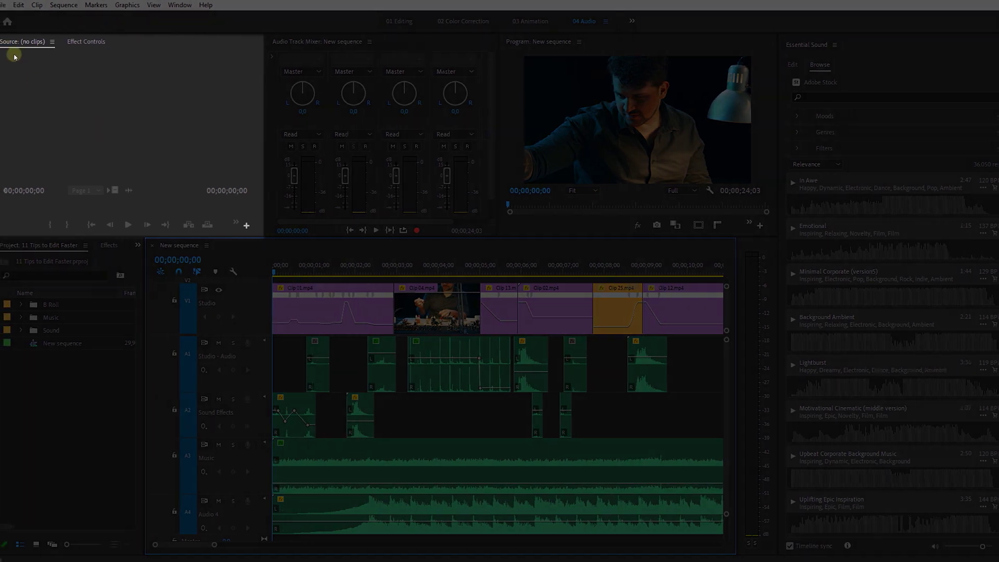
{"action": "left_click", "coordinate": [12, 43]}
{"action": "left_click", "coordinate": [100, 41]}
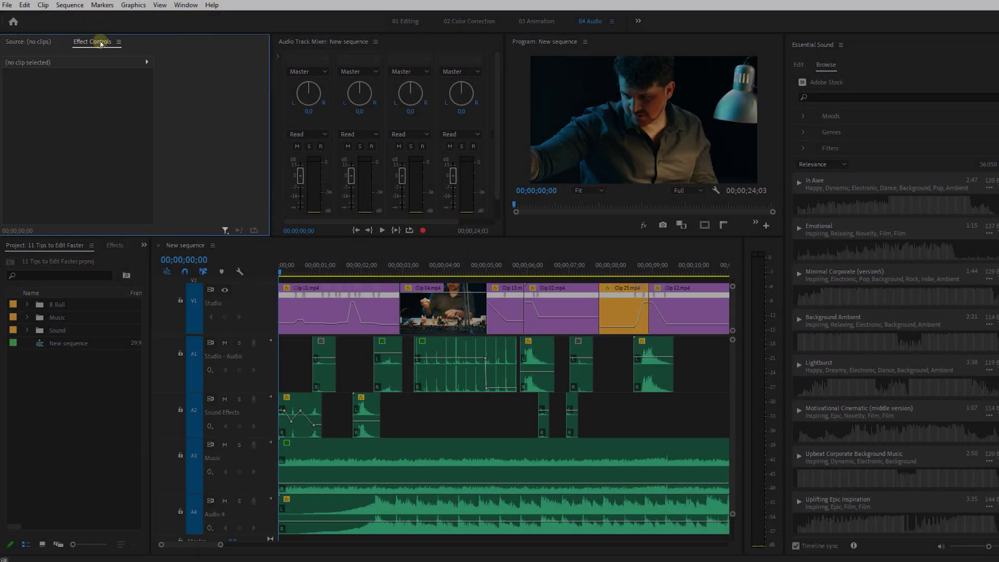
{"action": "left_click", "coordinate": [303, 45]}
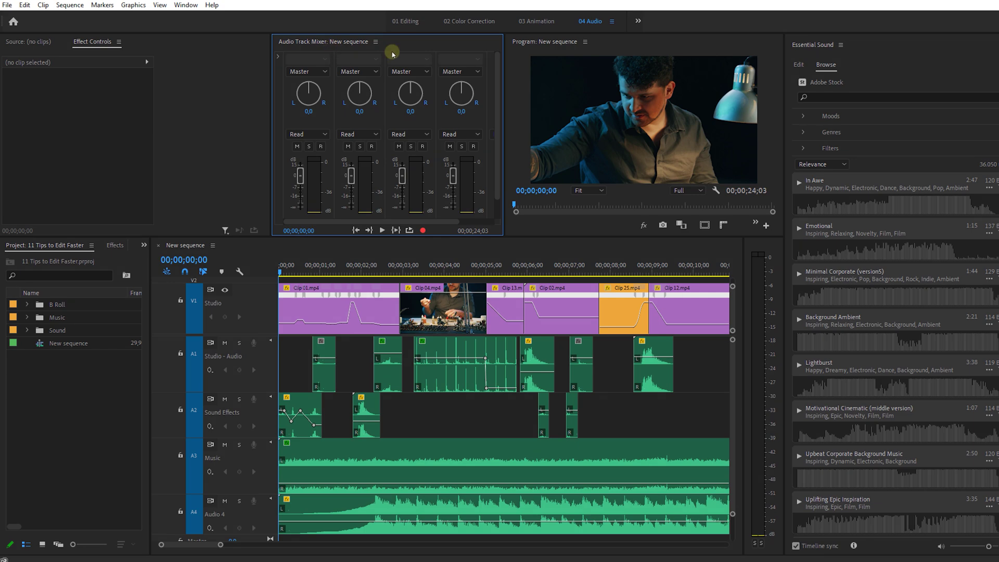
{"action": "left_click", "coordinate": [562, 45]}
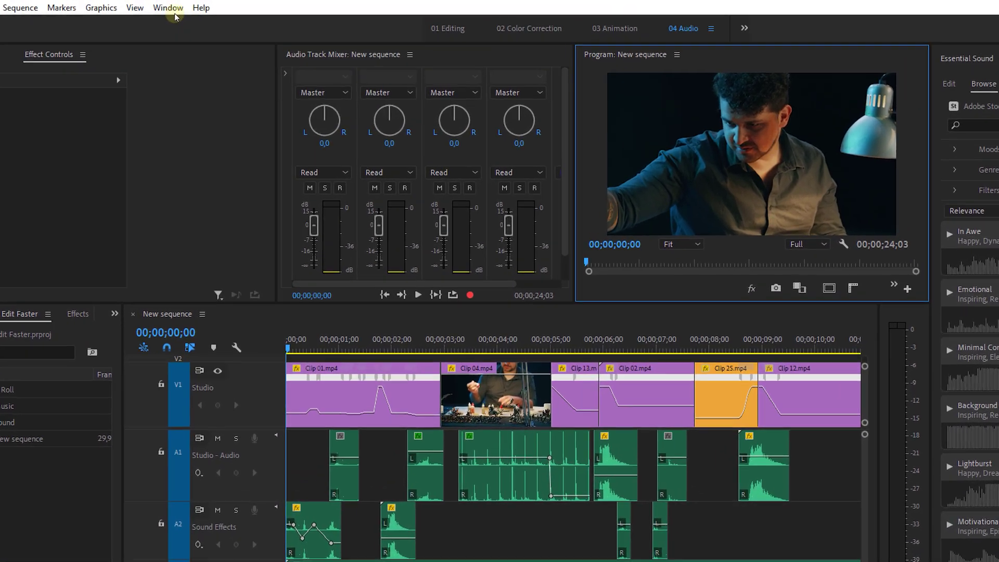
Edit the workspace order, placing the four numbered workspaces first in the Bar and moving JORDY, Assembly and Learning to the Overflow Menu.
{"action": "left_click", "coordinate": [172, 9]}
{"action": "mouse_move", "coordinate": [258, 36]}
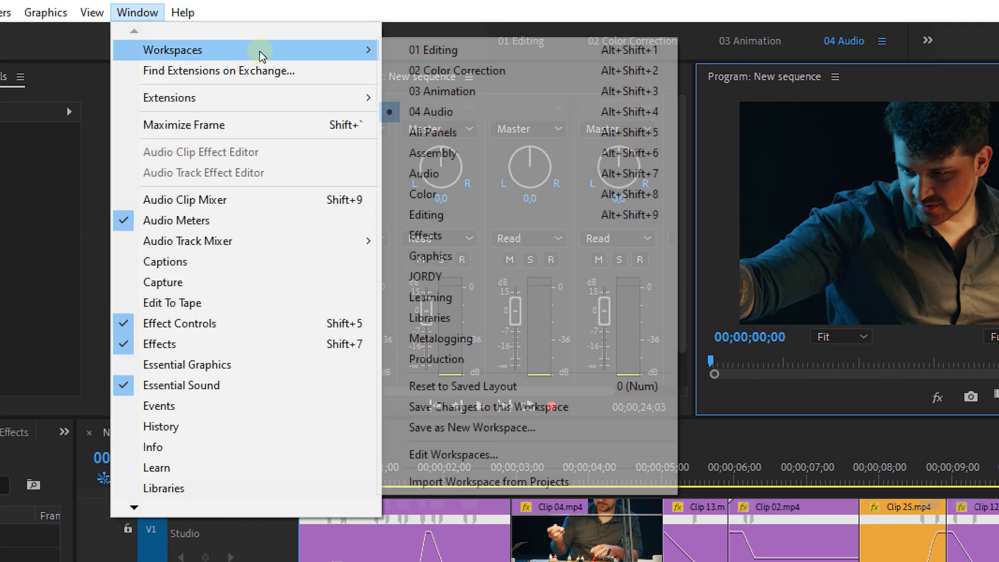
{"action": "left_click", "coordinate": [557, 450]}
{"action": "left_click_drag", "start_coordinate": [384, 345], "coordinate": [398, 198]}
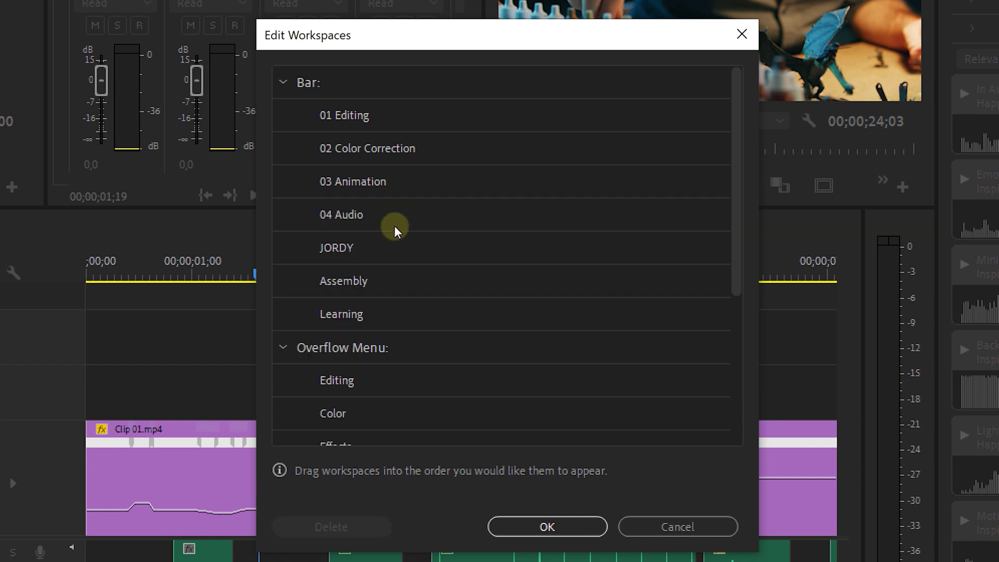
{"action": "left_click_drag", "start_coordinate": [352, 247], "coordinate": [368, 354]}
{"action": "left_click_drag", "start_coordinate": [352, 289], "coordinate": [366, 350]}
{"action": "left_click_drag", "start_coordinate": [345, 246], "coordinate": [376, 293]}
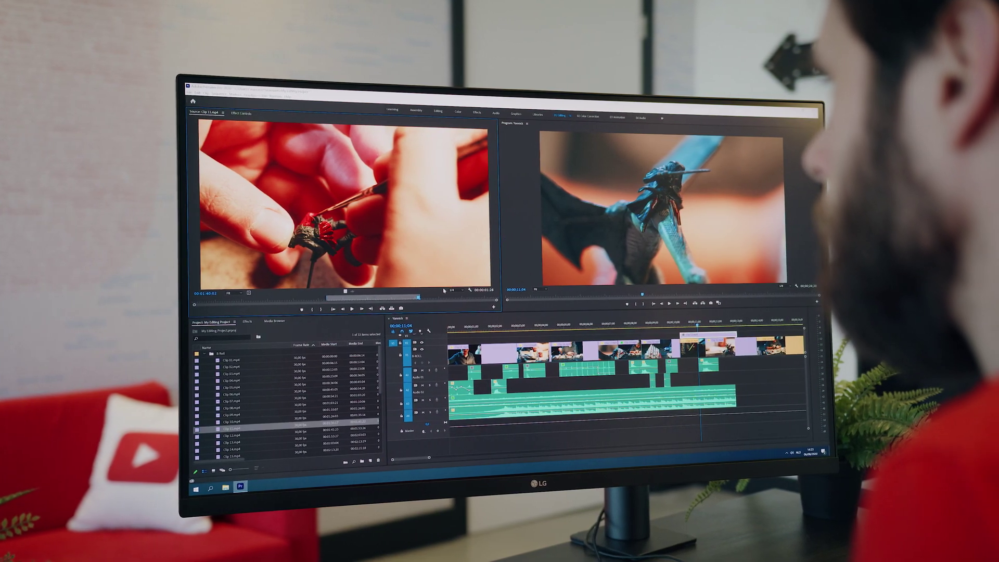
Open a B Roll clip in the Source monitor, play it in reverse and switch to the 03 Animation workspace.
{"action": "double_click", "coordinate": [245, 430]}
{"action": "key", "text": "j"}
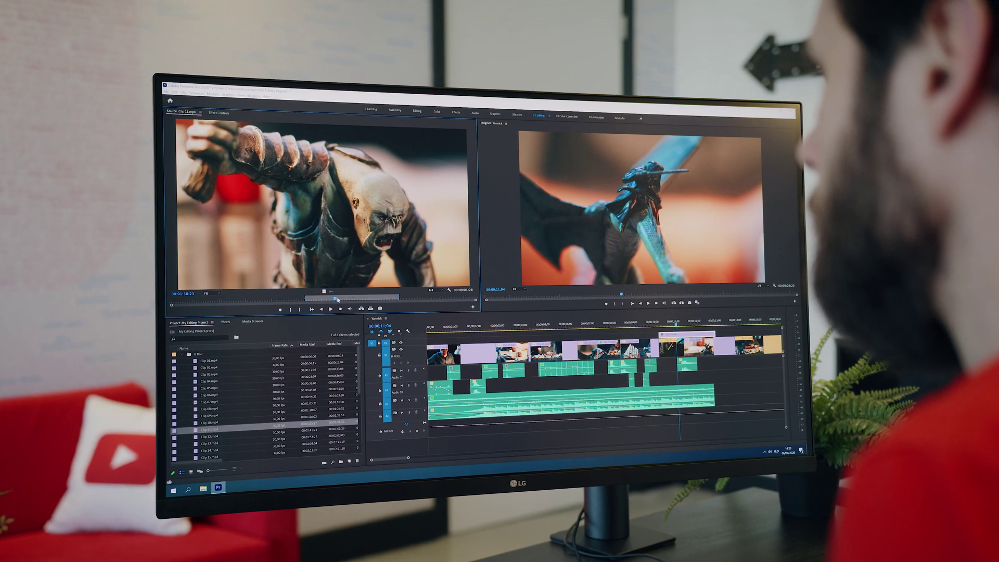
{"action": "left_click", "coordinate": [592, 118]}
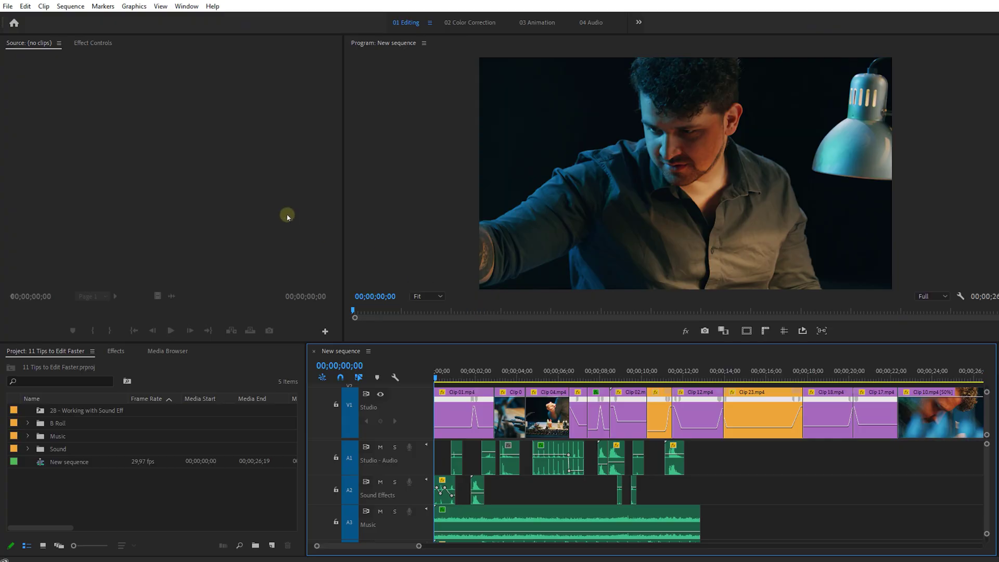
Search the keyboard shortcuts for "ease", assign numpad 1 to an ease command and apply it to the graphic's last keyframe.
{"action": "left_click", "coordinate": [32, 8]}
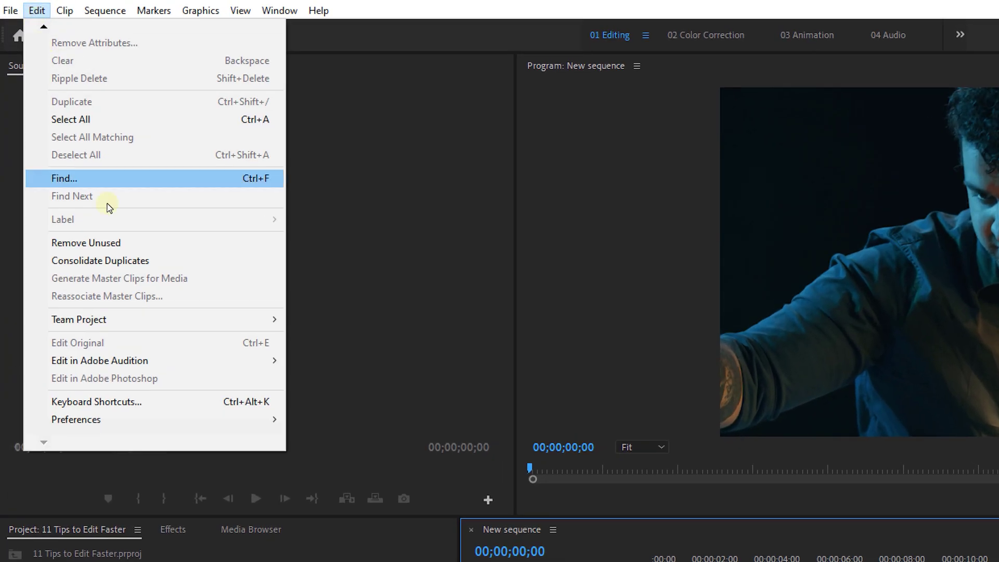
{"action": "left_click", "coordinate": [185, 405]}
{"action": "type", "text": "ease"}
{"action": "left_click", "coordinate": [180, 402]}
{"action": "left_click", "coordinate": [245, 426]}
{"action": "key", "text": "KP_1"}
{"action": "left_click", "coordinate": [251, 438]}
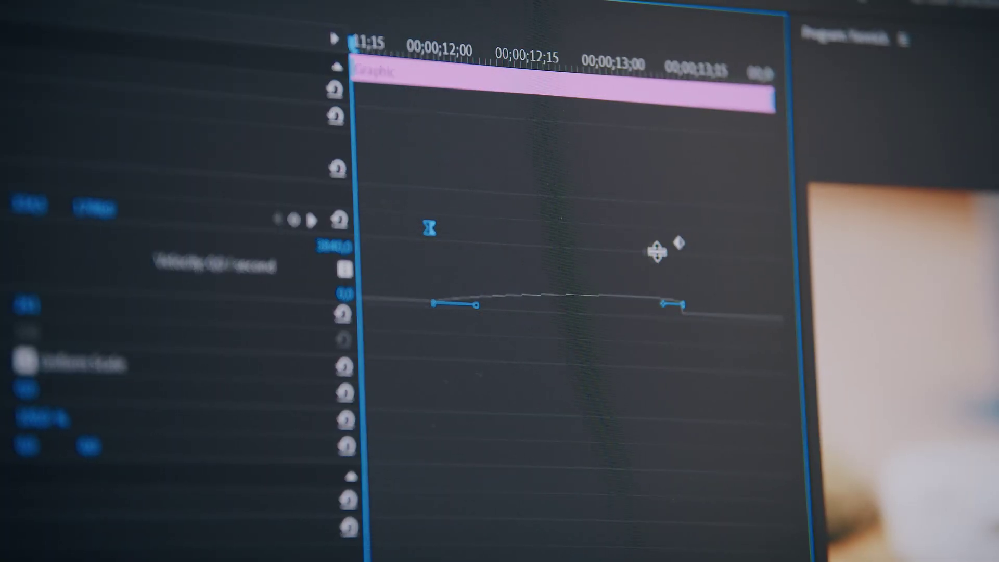
{"action": "left_click", "coordinate": [679, 244]}
{"action": "key", "text": "KP_1"}
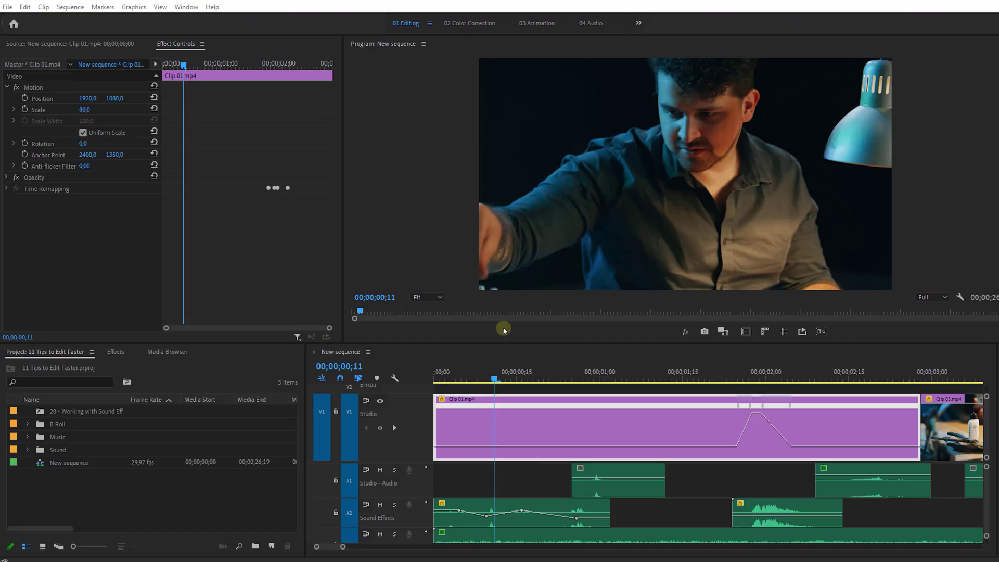
Add two speed keyframes in the first second of Clip 01.mp4 and raise the clip speed between them.
{"action": "left_click", "coordinate": [513, 415]}
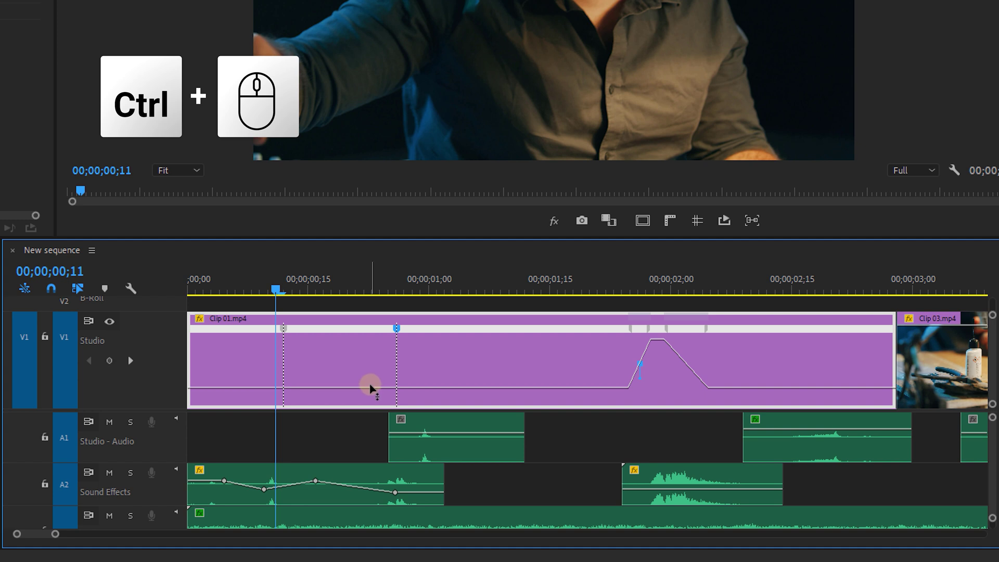
{"action": "left_click_drag", "start_coordinate": [370, 388], "coordinate": [365, 356]}
{"action": "left_click_drag", "start_coordinate": [357, 300], "coordinate": [357, 299]}
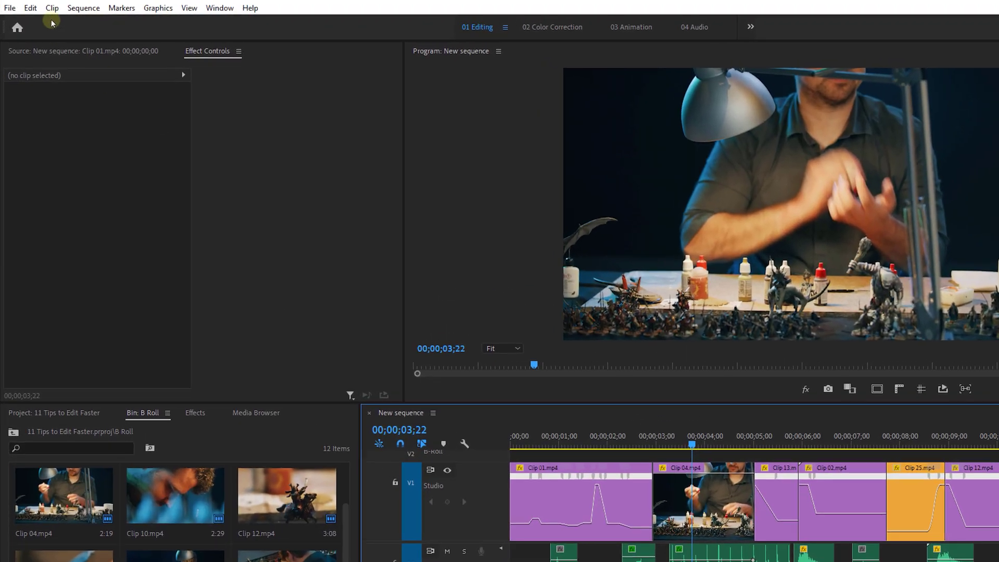
Remove the unused clips from the project.
{"action": "left_click", "coordinate": [26, 7]}
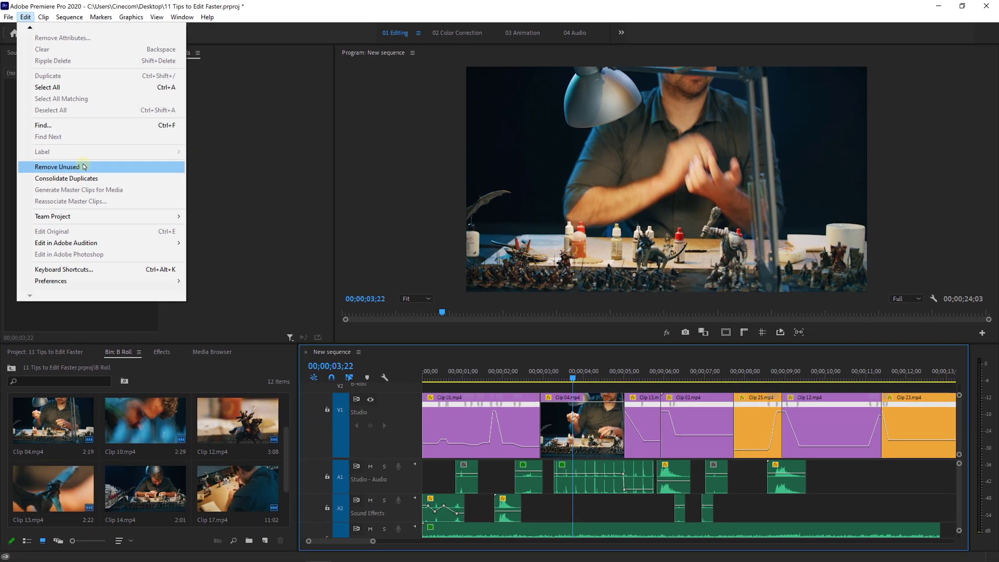
{"action": "left_click", "coordinate": [85, 235]}
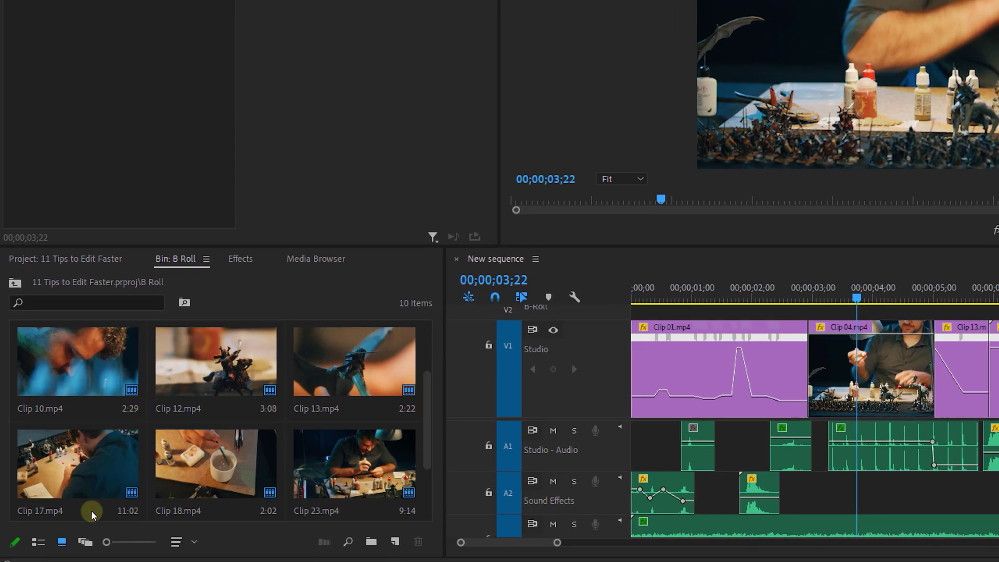
Show the B Roll bin in a maximized Freeform view and cluster four clips together in the empty area below the rows.
{"action": "left_click", "coordinate": [87, 544]}
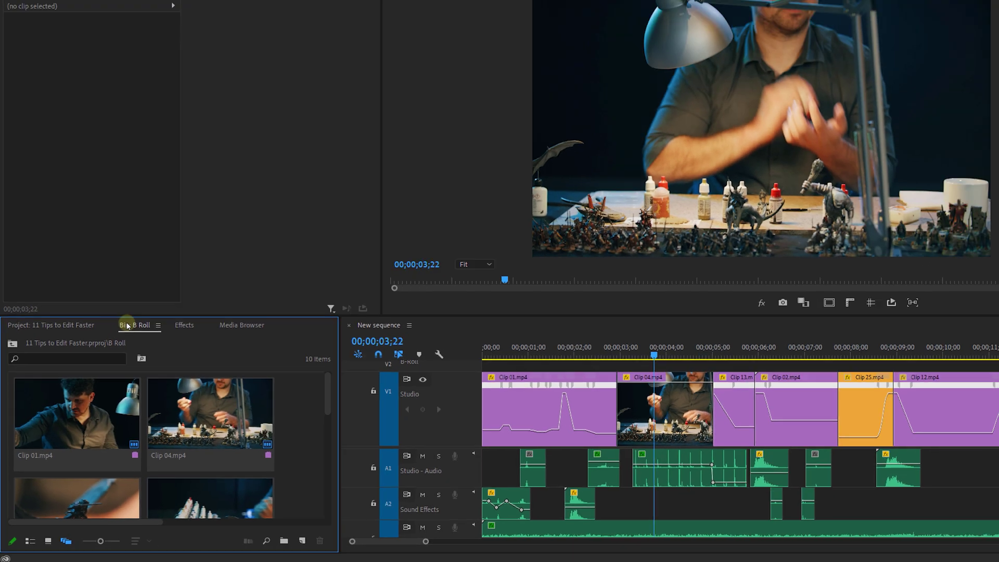
{"action": "key", "text": "grave"}
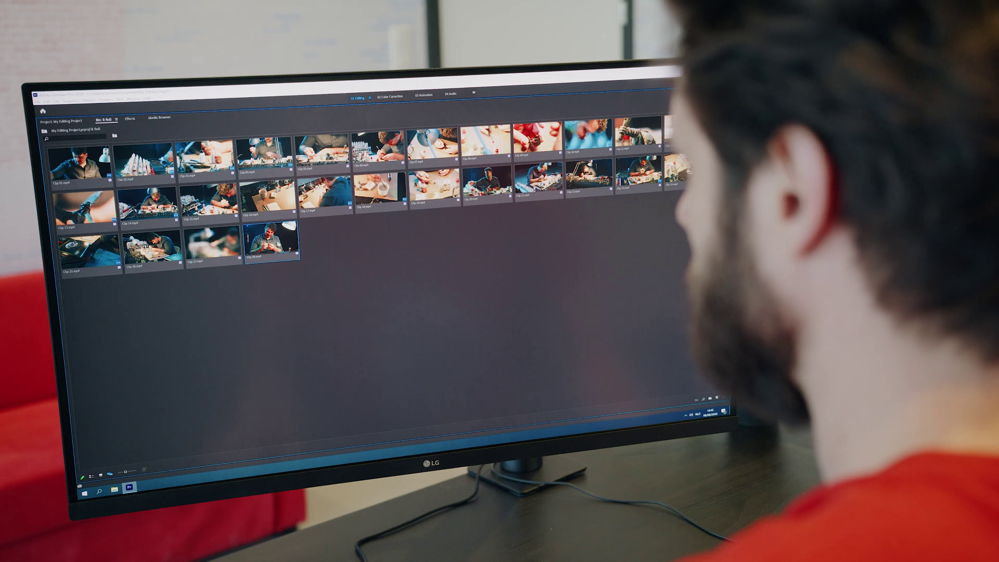
{"action": "left_click_drag", "start_coordinate": [270, 242], "coordinate": [567, 283]}
{"action": "left_click_drag", "start_coordinate": [487, 183], "coordinate": [519, 275]}
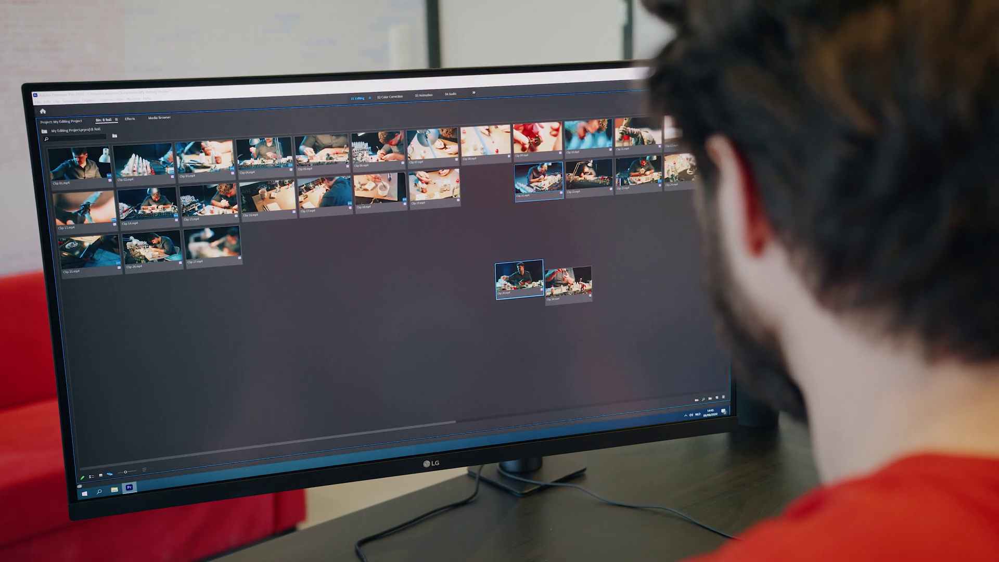
{"action": "left_click_drag", "start_coordinate": [539, 180], "coordinate": [618, 284]}
{"action": "left_click_drag", "start_coordinate": [589, 177], "coordinate": [600, 318]}
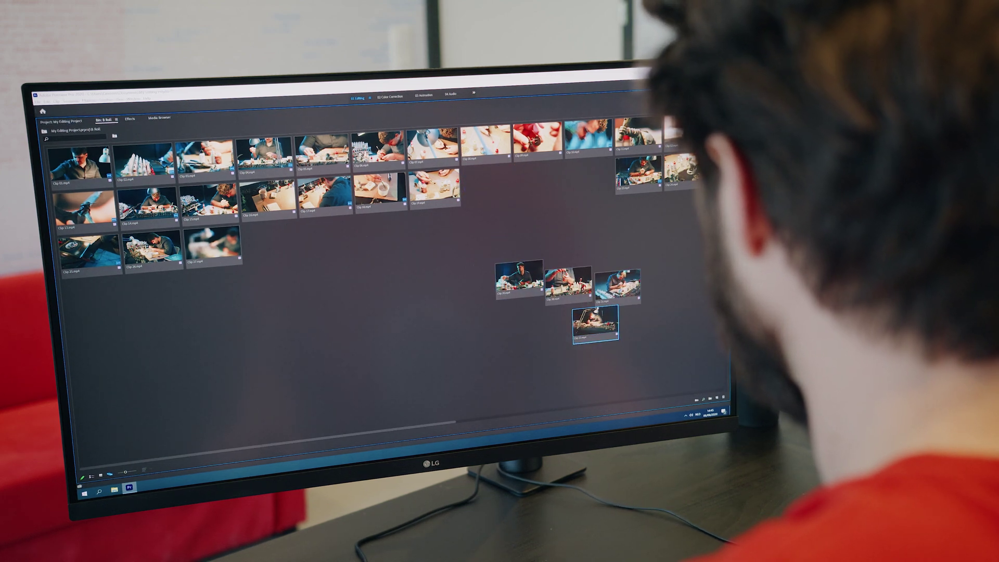
{"action": "left_click_drag", "start_coordinate": [521, 276], "coordinate": [541, 304]}
In the B Roll bin, group the three bright close-up clips in the empty area below the rows and place two other clips underneath.
{"action": "left_click_drag", "start_coordinate": [560, 125], "coordinate": [288, 311]}
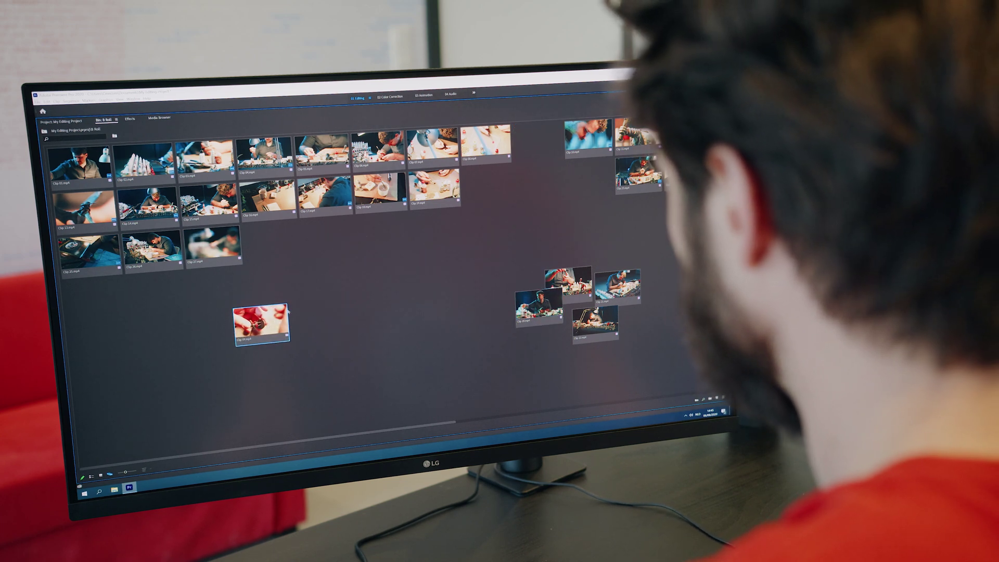
{"action": "left_click_drag", "start_coordinate": [486, 146], "coordinate": [307, 315]}
{"action": "left_click", "coordinate": [434, 188]}
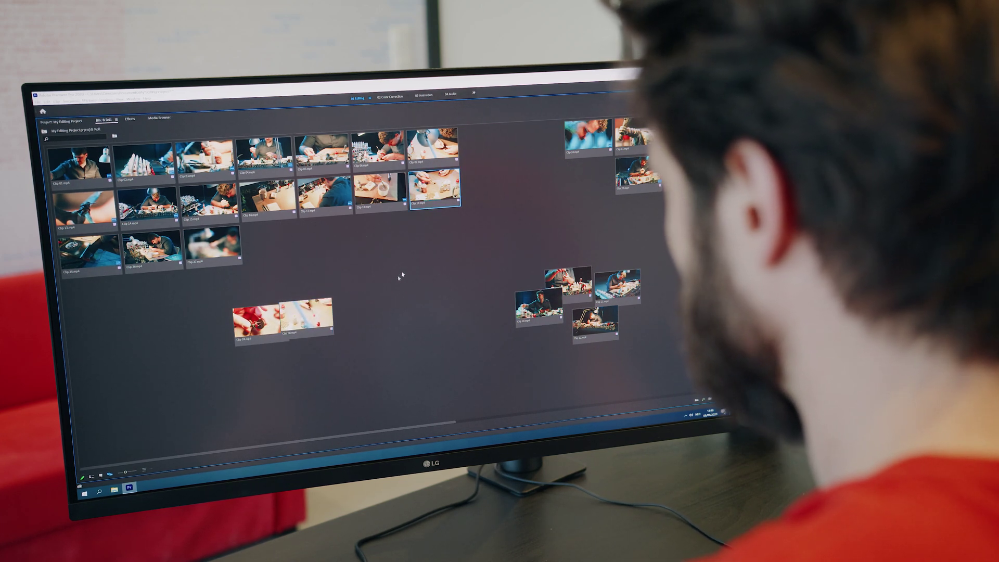
{"action": "left_click_drag", "start_coordinate": [434, 188], "coordinate": [336, 317]}
{"action": "left_click_drag", "start_coordinate": [144, 164], "coordinate": [125, 376]}
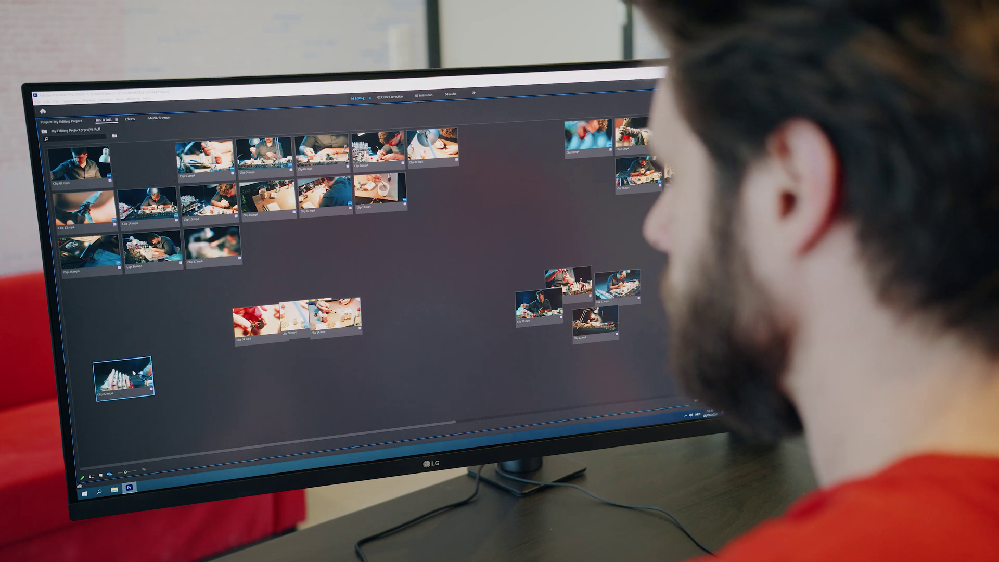
{"action": "left_click_drag", "start_coordinate": [151, 250], "coordinate": [272, 393]}
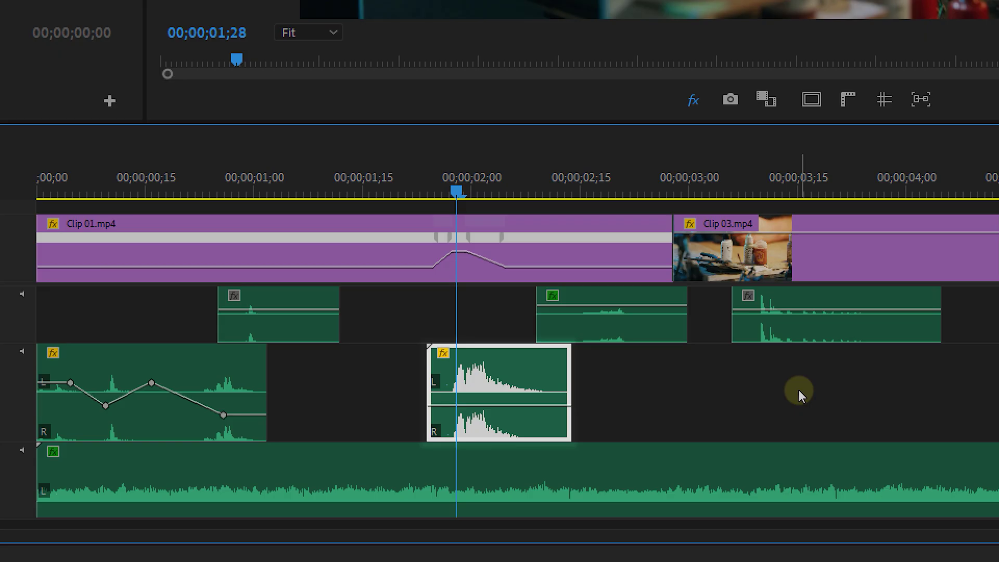
Lower the selected audio clip's volume a little, and raise it well above its starting level.
{"action": "key", "text": "bracketleft"}
{"action": "key", "text": "bracketleft"}
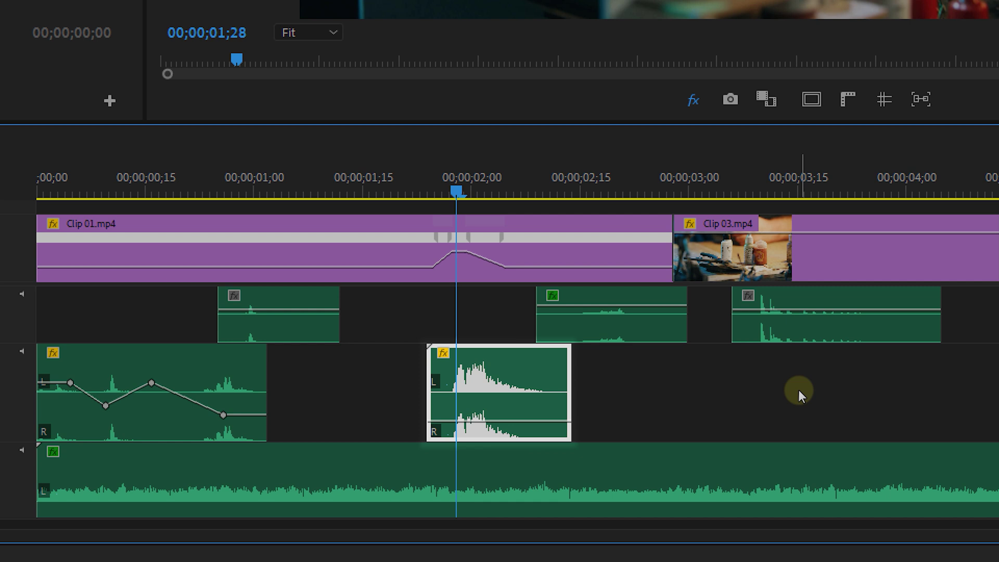
{"action": "key", "text": "bracketright"}
{"action": "key", "text": "bracketright"}
{"action": "key", "text": "bracketright"}
{"action": "key", "text": "bracketright"}
{"action": "key", "text": "bracketright"}
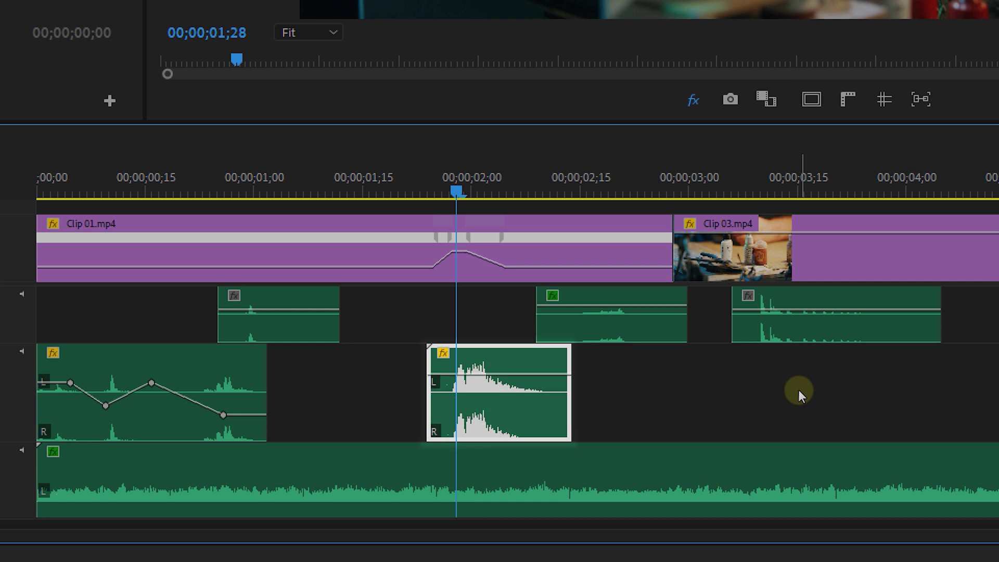
{"action": "key", "text": "bracketright"}
{"action": "key", "text": "bracketright"}
{"action": "key", "text": "bracketright"}
{"action": "key", "text": "bracketright"}
{"action": "key", "text": "bracketright"}
{"action": "key", "text": "bracketright"}
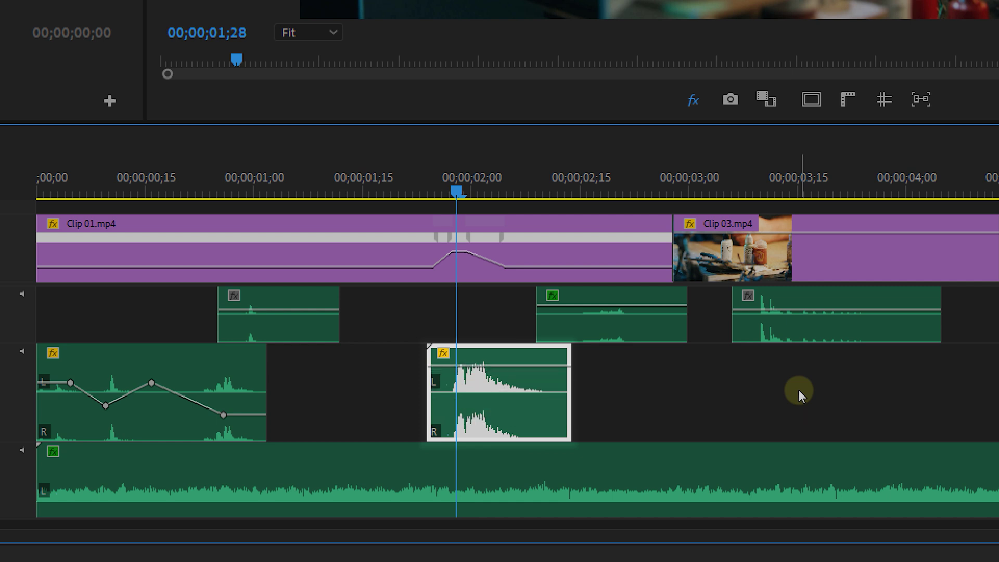
{"action": "key", "text": "bracketright"}
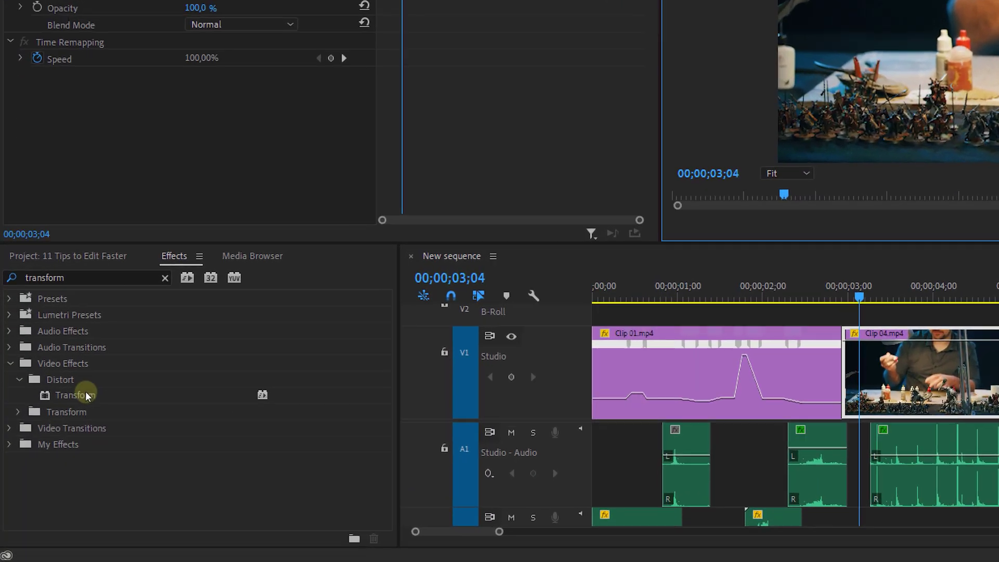
Apply the Transform effect to Clip 04.mp4 and add eased Position and Scale keyframes at 00;00;04;01.
{"action": "left_click_drag", "start_coordinate": [86, 396], "coordinate": [914, 356]}
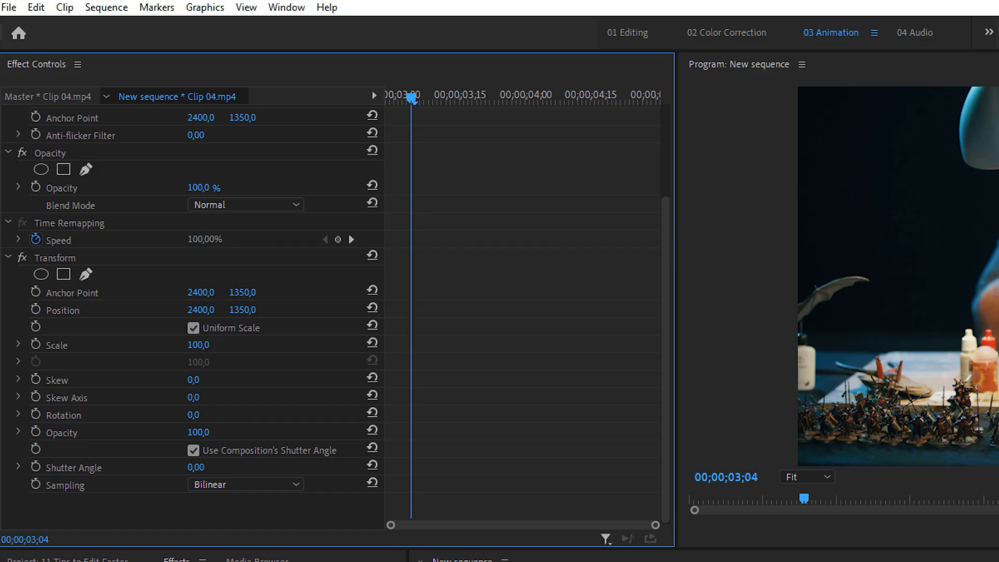
{"action": "left_click_drag", "start_coordinate": [425, 104], "coordinate": [527, 135]}
{"action": "left_click", "coordinate": [36, 310]}
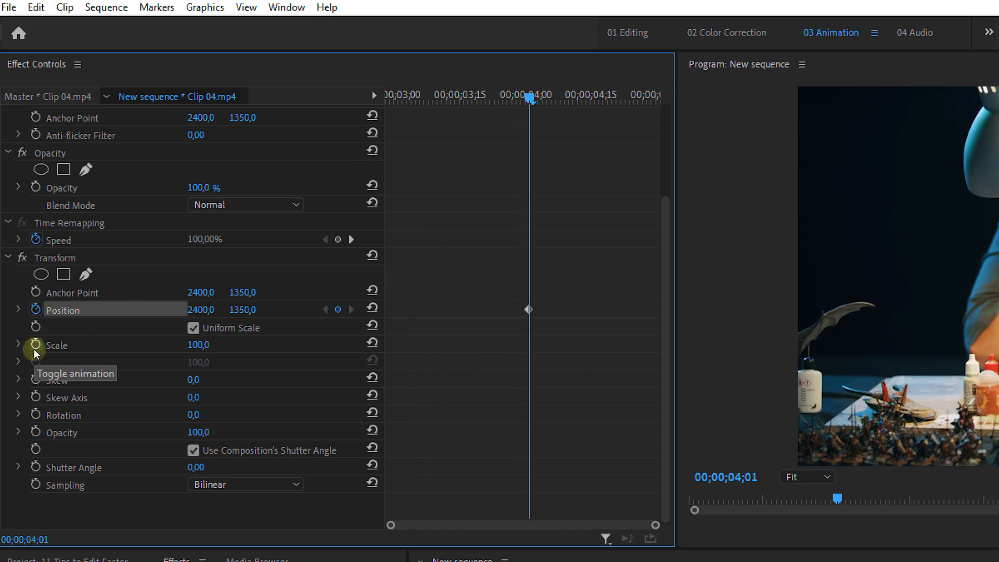
{"action": "left_click", "coordinate": [35, 344]}
{"action": "left_click_drag", "start_coordinate": [518, 97], "coordinate": [512, 98]}
{"action": "right_click", "coordinate": [533, 349]}
{"action": "left_click", "coordinate": [763, 560]}
Keyframe the Transform effect at 00;00;03;11 with a vertical Position of -1443 and a Scale of 80.
{"action": "left_click_drag", "start_coordinate": [447, 98], "coordinate": [442, 101]}
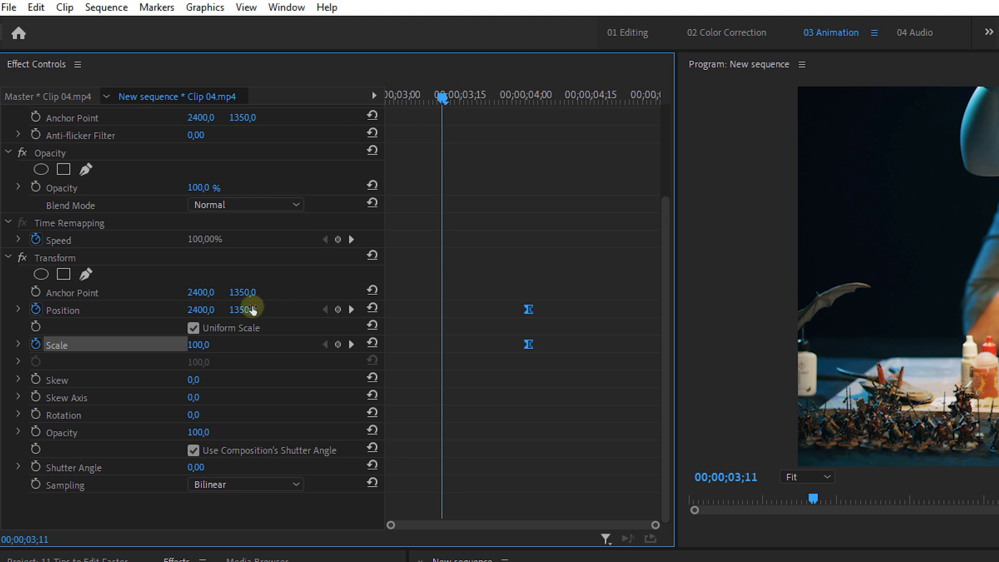
{"action": "left_click_drag", "start_coordinate": [243, 310], "coordinate": [224, 309]}
{"action": "left_click", "coordinate": [198, 345]}
{"action": "type", "text": "80"}
{"action": "key", "text": "Return"}
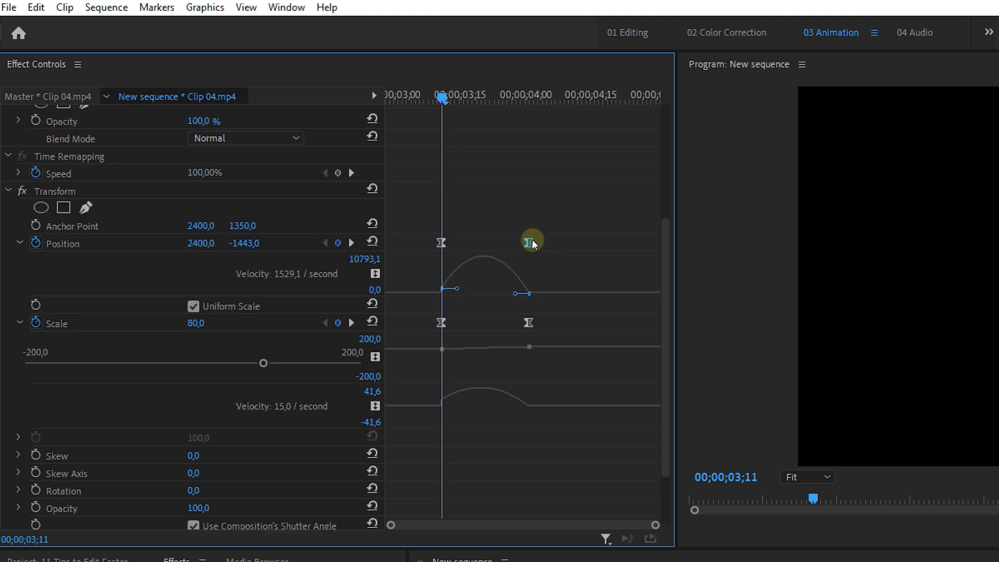
Lengthen the incoming easing of the last Position and Scale keyframes in their velocity graphs for a faster start and smoother stop.
{"action": "left_click_drag", "start_coordinate": [516, 294], "coordinate": [468, 290]}
{"action": "left_click", "coordinate": [528, 322]}
{"action": "left_click_drag", "start_coordinate": [511, 347], "coordinate": [500, 346]}
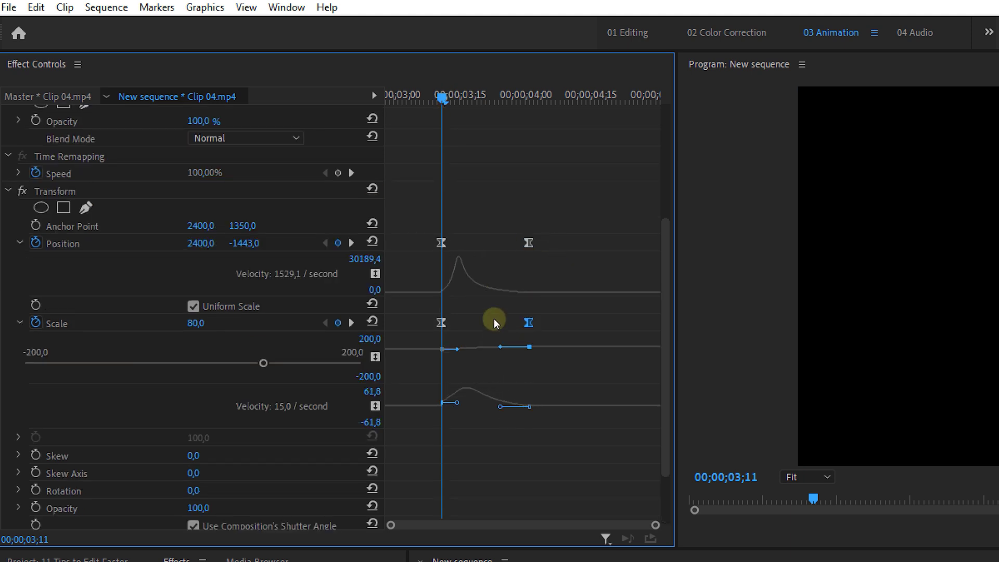
Delete the Transform effect's Position and Scale keyframes at 00;00;03;11 and collapse both graphs.
{"action": "left_click_drag", "start_coordinate": [465, 222], "coordinate": [417, 329]}
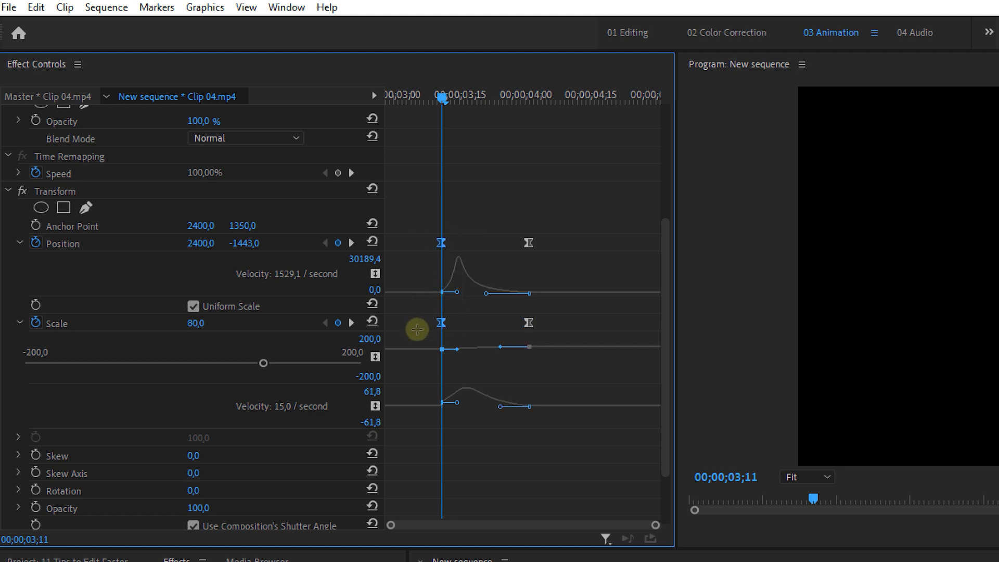
{"action": "key", "text": "Delete"}
{"action": "left_click", "coordinate": [19, 243]}
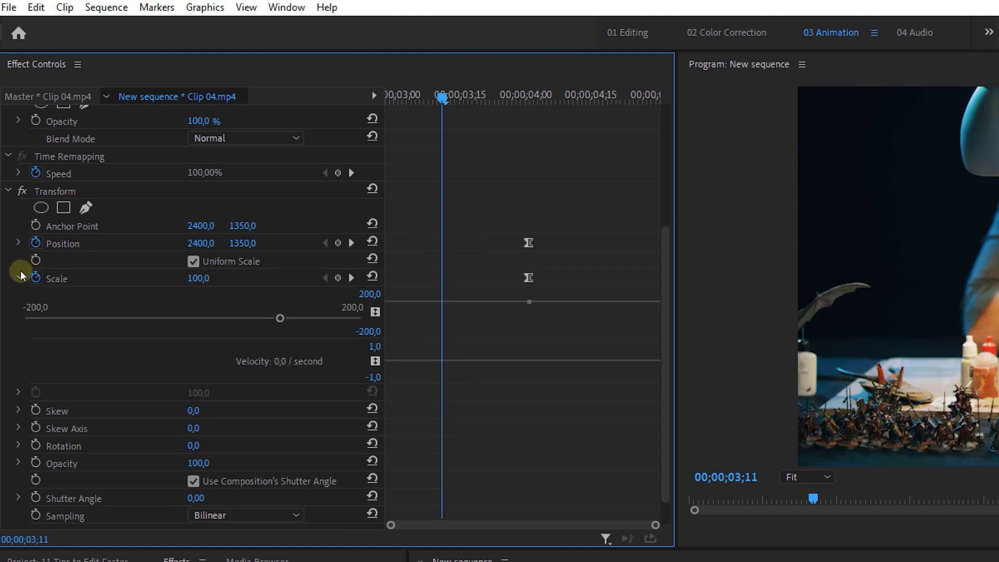
{"action": "left_click", "coordinate": [20, 277]}
Disable the composition's shutter angle in the Transform effect and set its own Shutter Angle to 180.
{"action": "left_click", "coordinate": [193, 450]}
{"action": "left_click", "coordinate": [196, 467]}
{"action": "type", "text": "180"}
{"action": "key", "text": "Return"}
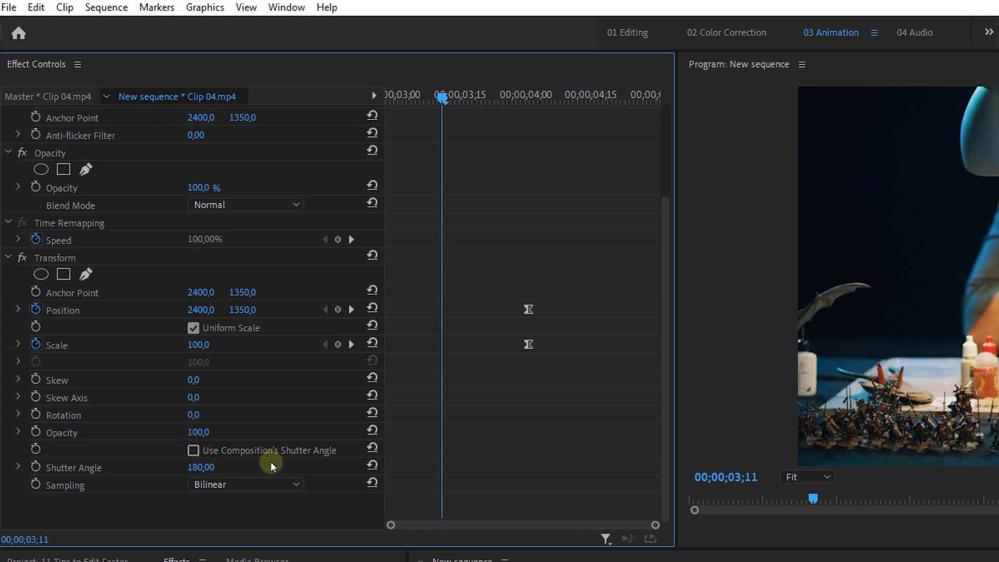
Save the Transform effect as a preset named New Preset, anchored to the in point.
{"action": "right_click", "coordinate": [115, 258]}
{"action": "left_click", "coordinate": [125, 285]}
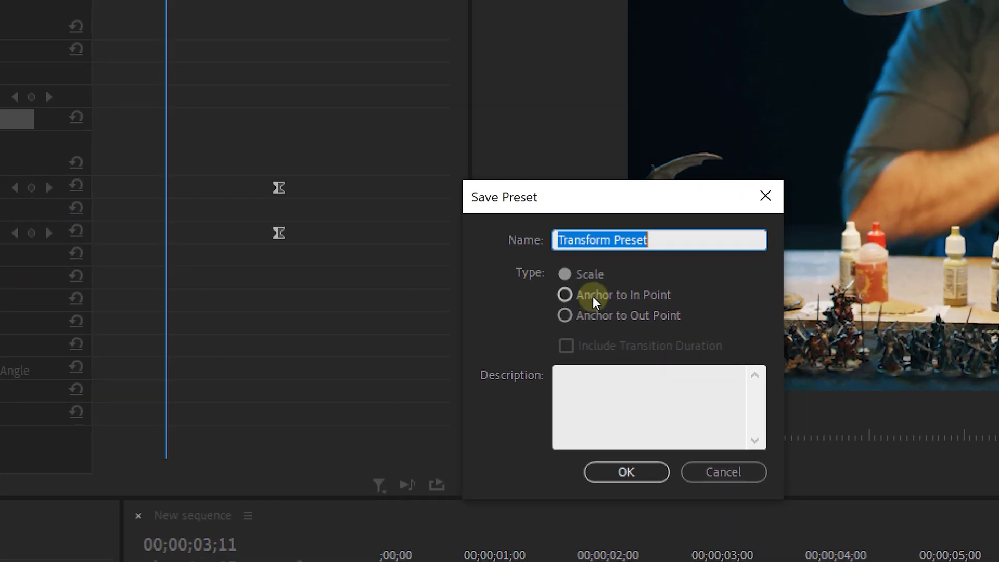
{"action": "left_click", "coordinate": [751, 392]}
{"action": "key", "text": "shift+Tab"}
{"action": "type", "text": "New Preset"}
{"action": "key", "text": "Return"}
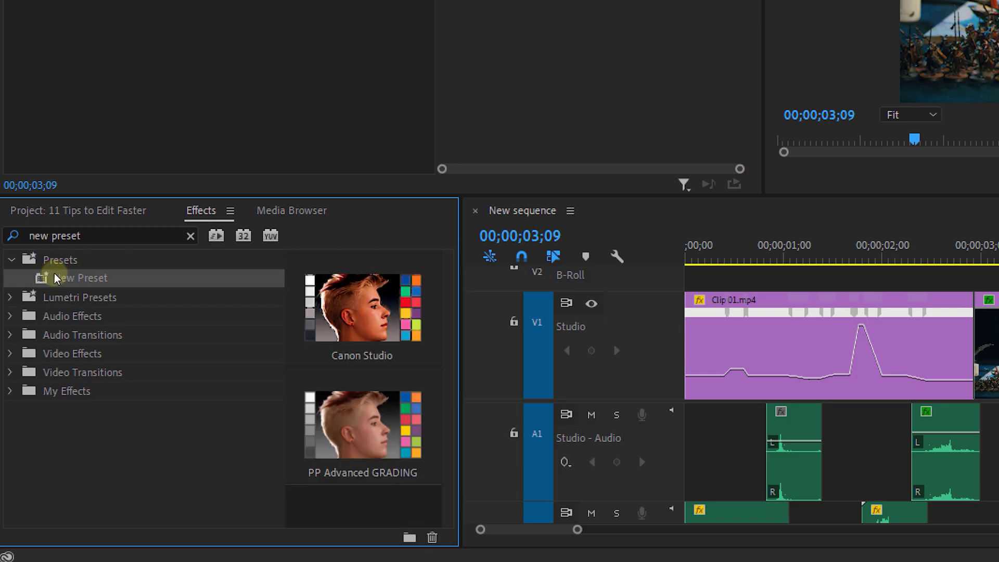
Apply New Preset to Clip 13.mp4 and set its Scale Height to 80 and vertical Position to -600 at 00;00;05;03.
{"action": "left_click_drag", "start_coordinate": [58, 278], "coordinate": [998, 335]}
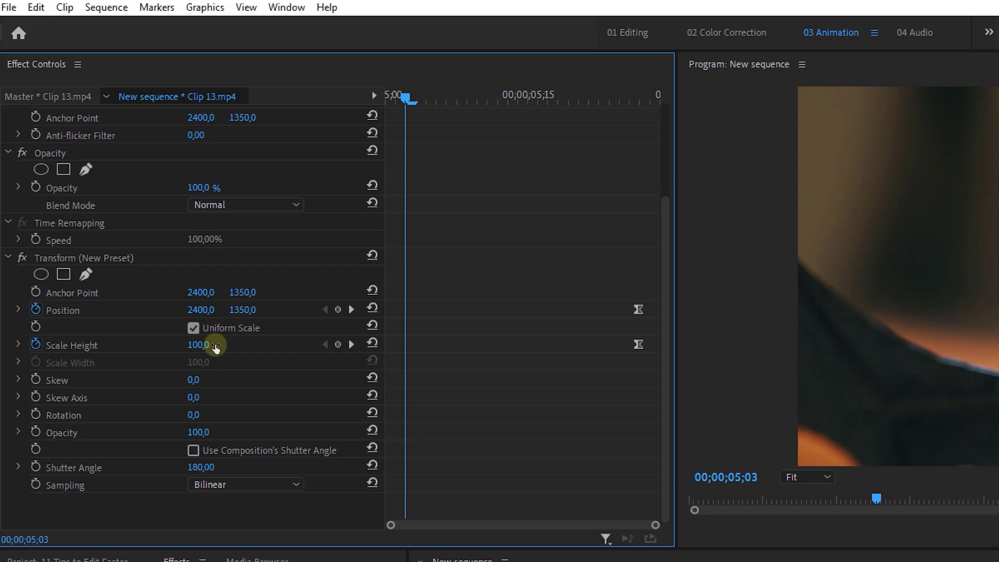
{"action": "left_click", "coordinate": [206, 345]}
{"action": "type", "text": "80"}
{"action": "key", "text": "Return"}
{"action": "left_click", "coordinate": [243, 310]}
{"action": "type", "text": "-600"}
{"action": "key", "text": "Return"}
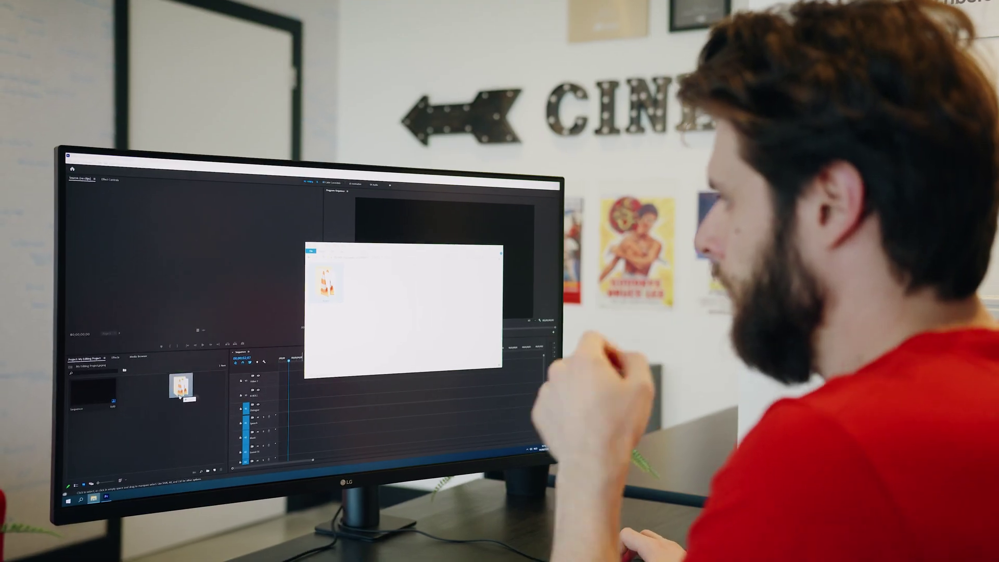
Import the file from the Explorer window into the project and place the red intro clip from the Assets bin on the timeline.
{"action": "left_click_drag", "start_coordinate": [181, 396], "coordinate": [181, 398]}
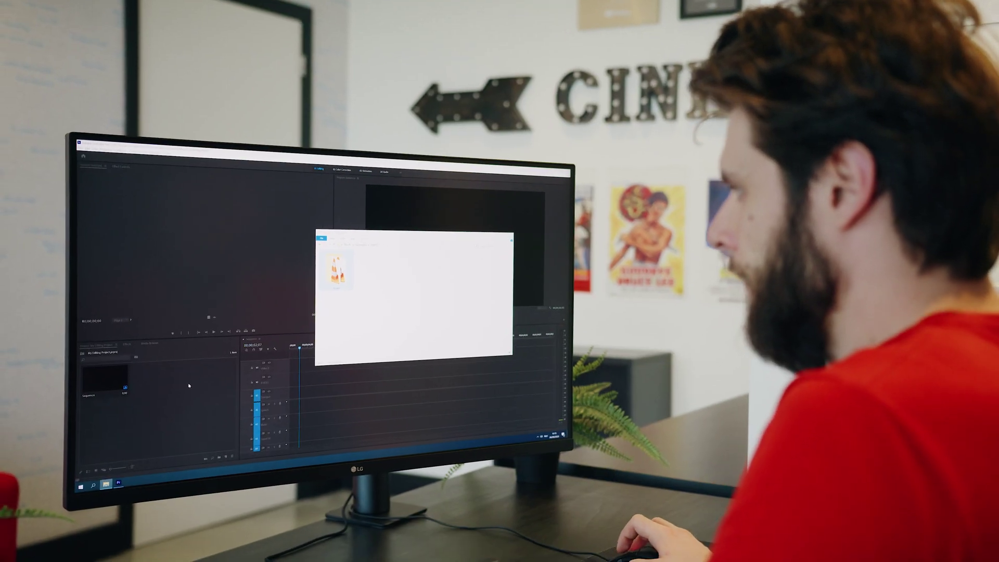
{"action": "double_click", "coordinate": [180, 352]}
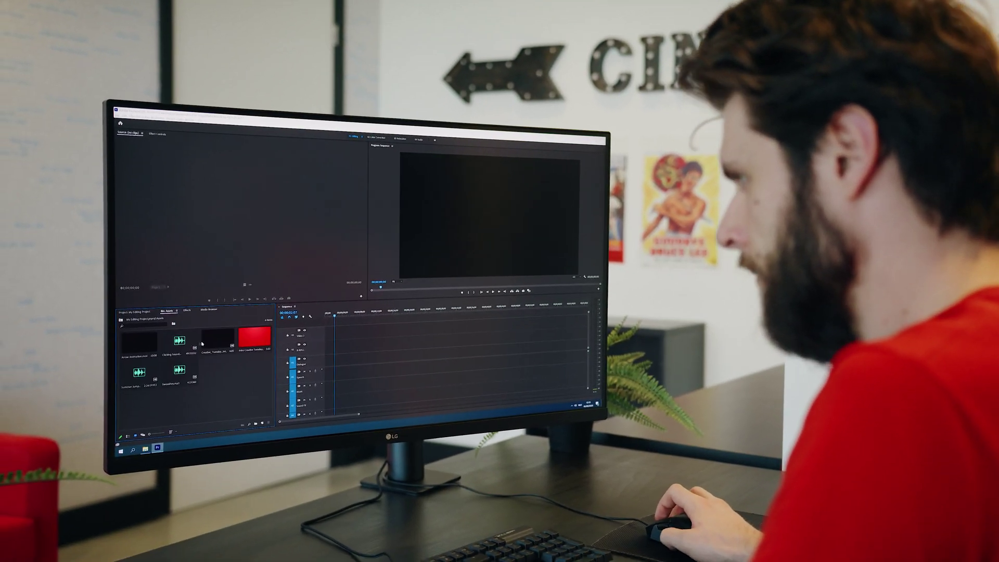
{"action": "left_click_drag", "start_coordinate": [245, 346], "coordinate": [349, 334]}
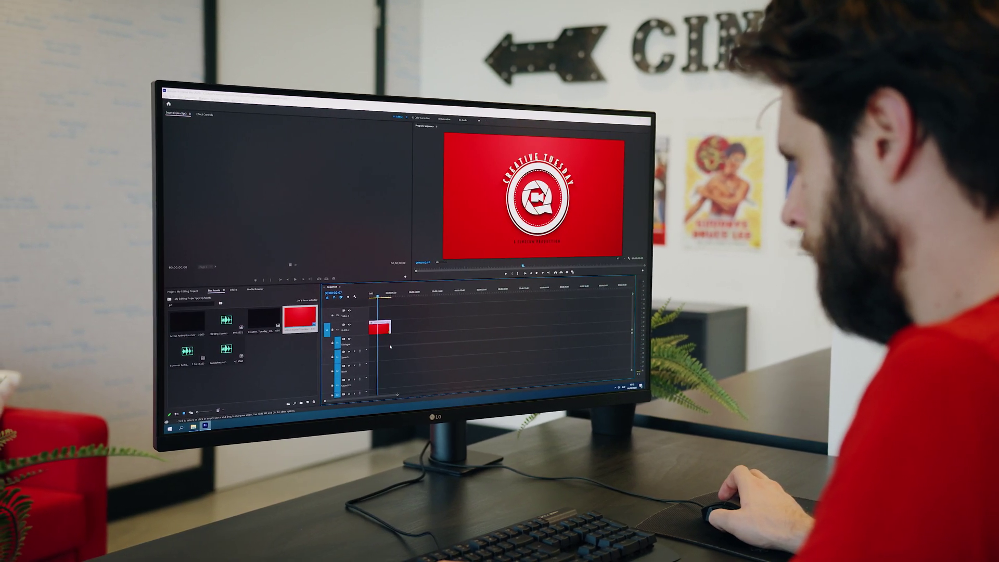
{"action": "left_click", "coordinate": [223, 321]}
{"action": "double_click", "coordinate": [225, 354]}
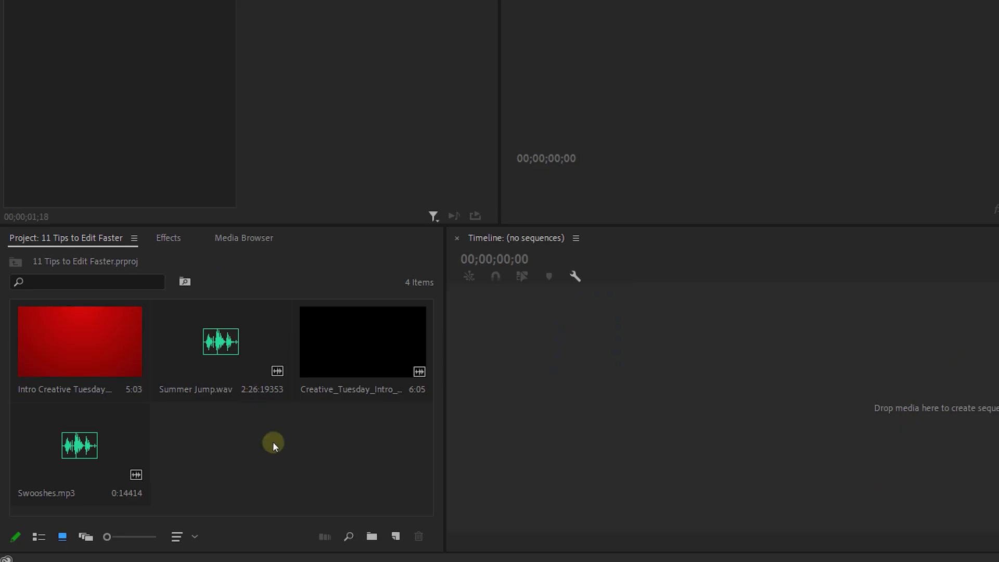
Create a 3840 by 2160 adjustment layer at 29,97 fps with square pixels, and a new sequence in the project.
{"action": "right_click", "coordinate": [274, 444]}
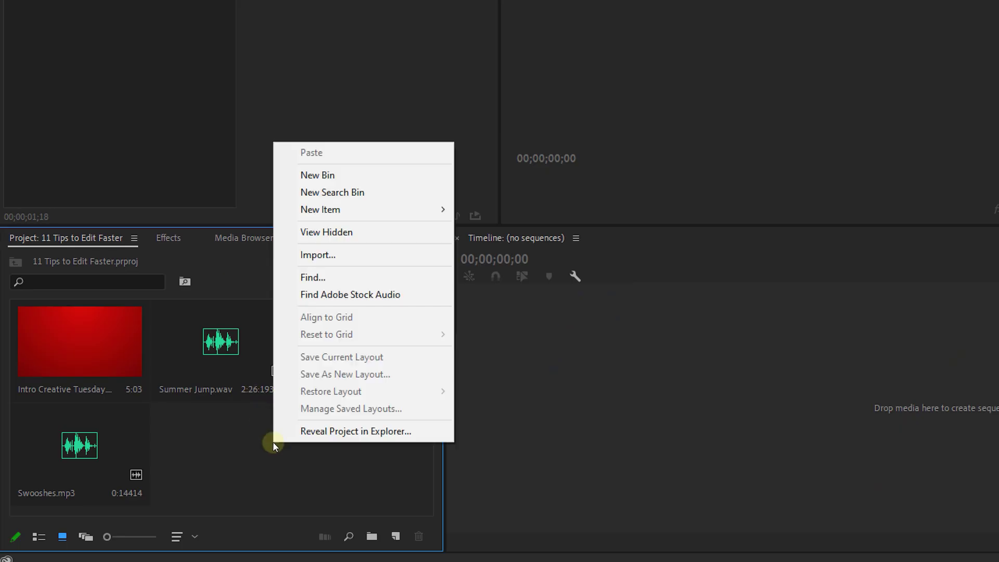
{"action": "mouse_move", "coordinate": [410, 212]}
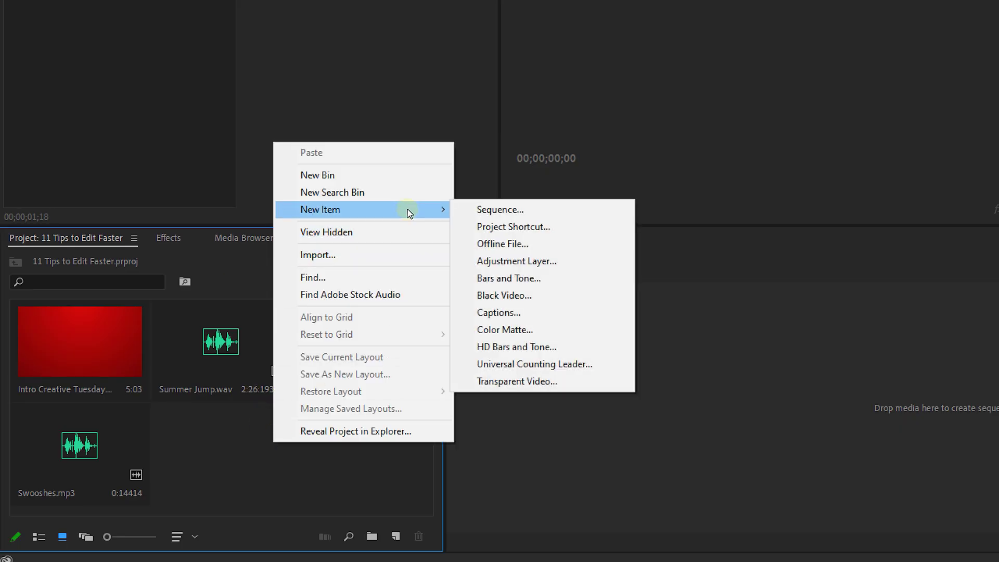
{"action": "left_click", "coordinate": [575, 262]}
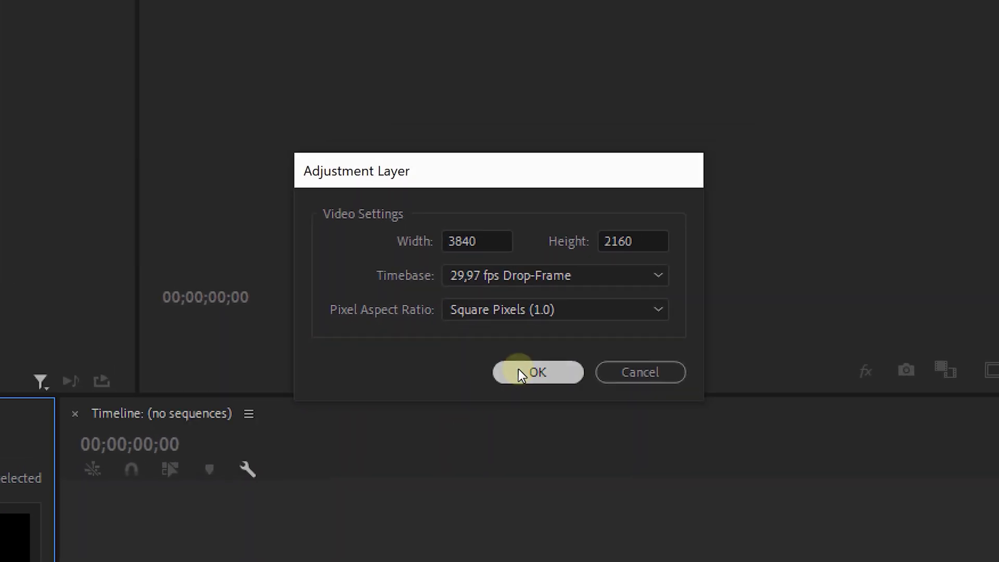
{"action": "left_click", "coordinate": [537, 372]}
{"action": "right_click", "coordinate": [252, 264]}
{"action": "mouse_move", "coordinate": [334, 312]}
{"action": "left_click", "coordinate": [396, 310]}
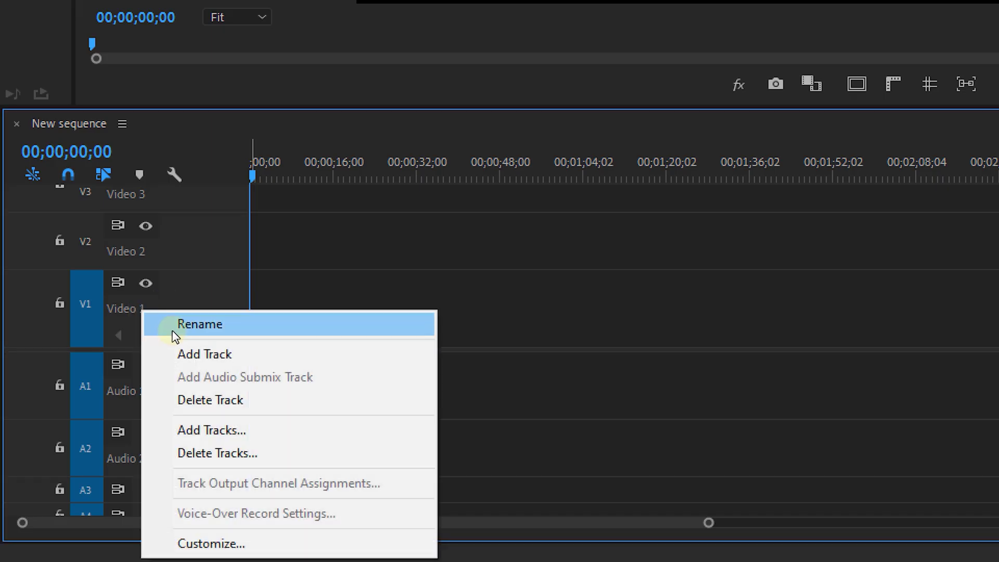
Rename video track V1 as Studio and V2 as B-Roll, and audio track A2 as Sound Effects.
{"action": "left_click", "coordinate": [148, 325]}
{"action": "type", "text": "Studio"}
{"action": "key", "text": "Return"}
{"action": "double_click", "coordinate": [174, 260]}
{"action": "type", "text": "B-Roll"}
{"action": "key", "text": "Return"}
{"action": "right_click", "coordinate": [136, 196]}
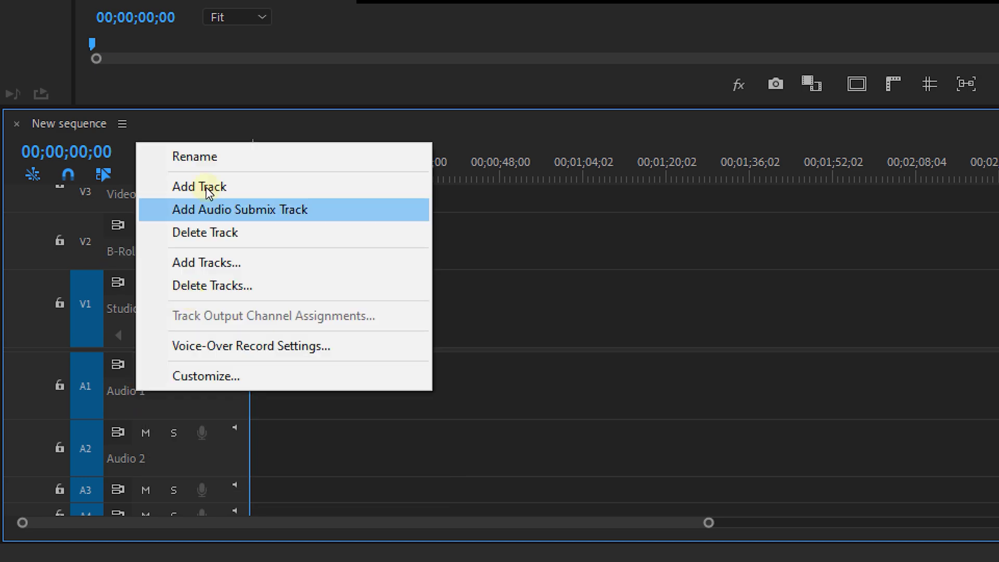
{"action": "type", "text": "Sound E"}
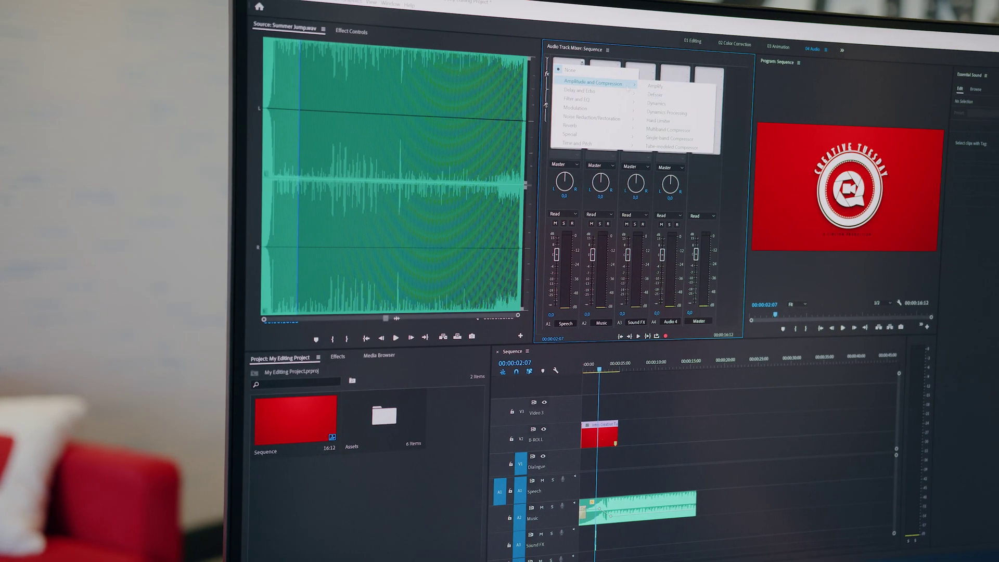
Add a Multiband Compressor and a Graphic Equalizer to the Speech track in the Audio Track Mixer.
{"action": "left_click", "coordinate": [668, 130]}
{"action": "left_click", "coordinate": [570, 69]}
{"action": "left_click", "coordinate": [666, 112]}
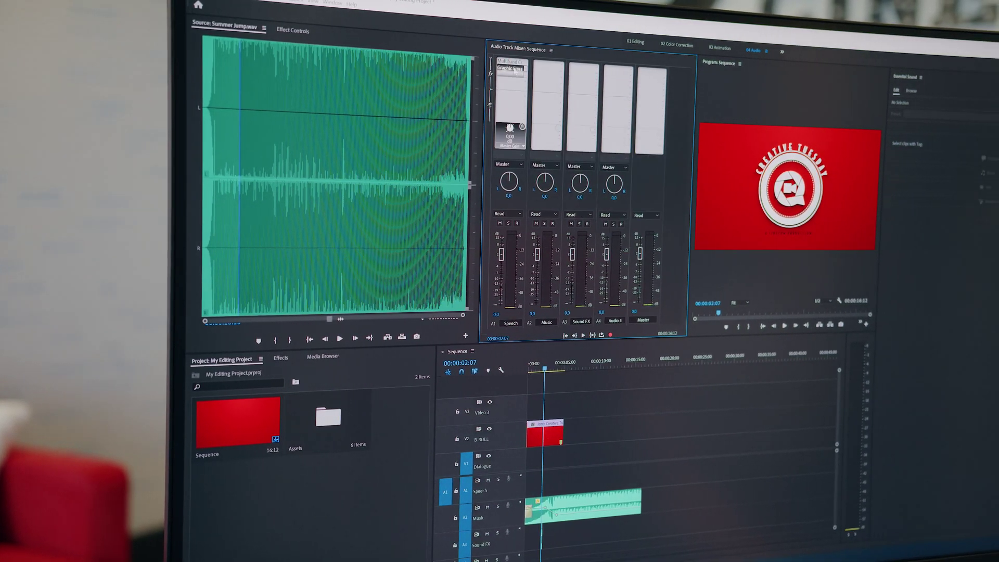
Set the Speech track's Multiband Compressor to the Kill the Harshness preset and close its editor.
{"action": "double_click", "coordinate": [510, 61]}
{"action": "left_click", "coordinate": [682, 196]}
{"action": "left_click", "coordinate": [689, 250]}
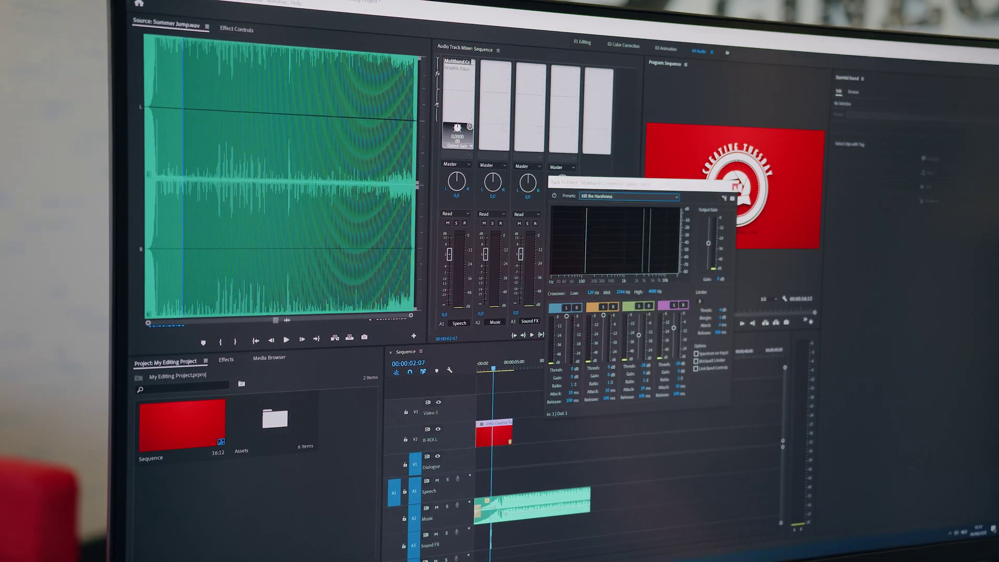
{"action": "left_click", "coordinate": [734, 184]}
Open the Speech track's Graphic Equalizer and choose a preset for it.
{"action": "double_click", "coordinate": [457, 68]}
{"action": "left_click", "coordinate": [607, 237]}
{"action": "left_click", "coordinate": [536, 333]}
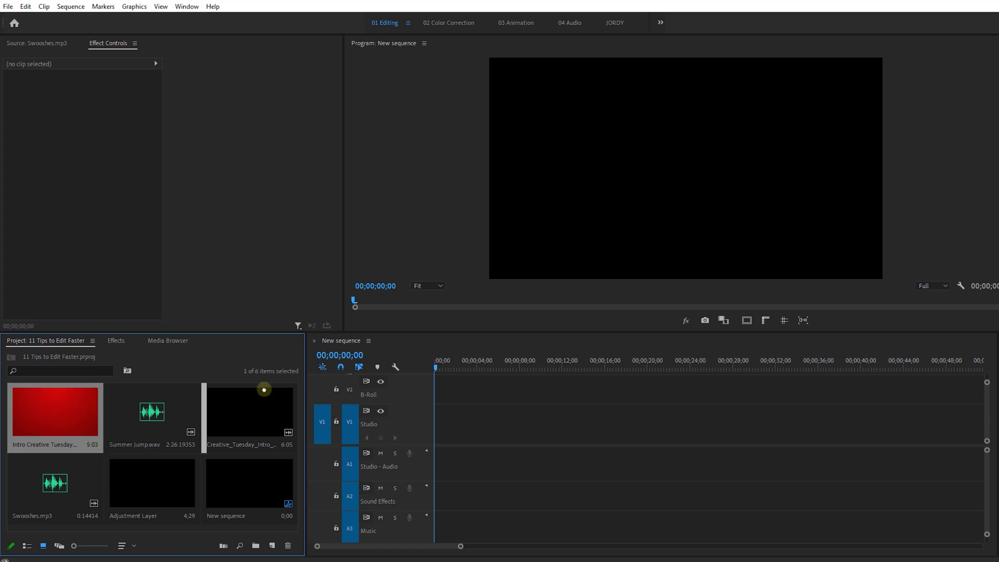
Place the Intro Creative Tuesday clip on the B-Roll track, keeping the existing sequence settings, and Summer Jump.wav on the Music track.
{"action": "left_click_drag", "start_coordinate": [263, 390], "coordinate": [407, 396]}
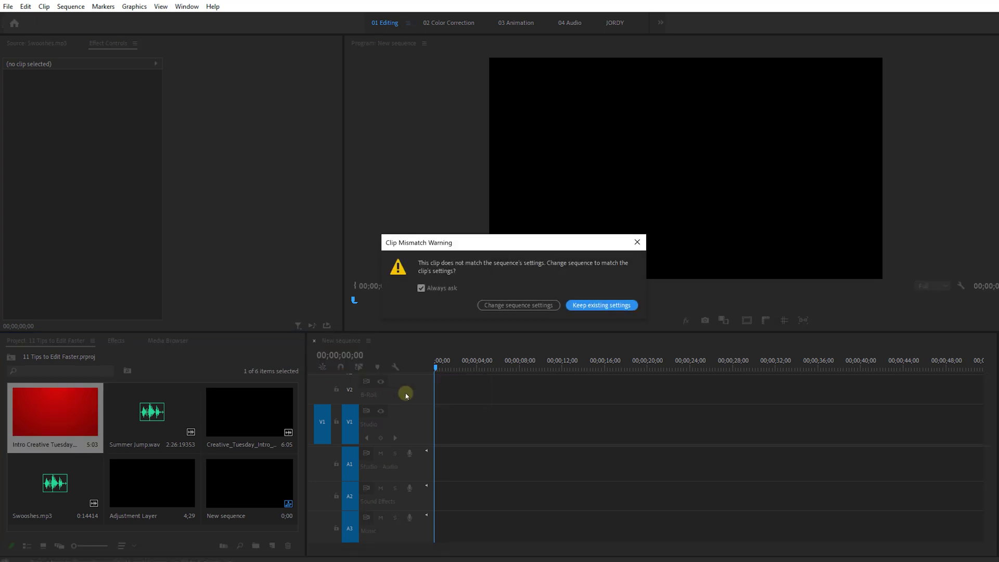
{"action": "left_click", "coordinate": [579, 306]}
{"action": "left_click_drag", "start_coordinate": [174, 401], "coordinate": [439, 521]}
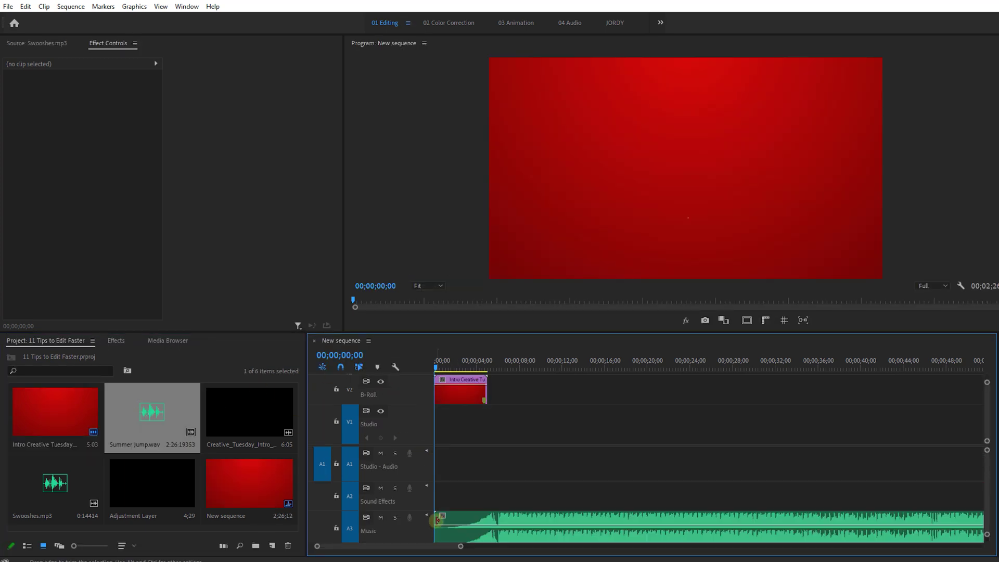
Open Swooshes.mp3 in the source monitor and place its marked swoosh on the Sound Effects track near the sequence start.
{"action": "double_click", "coordinate": [97, 488]}
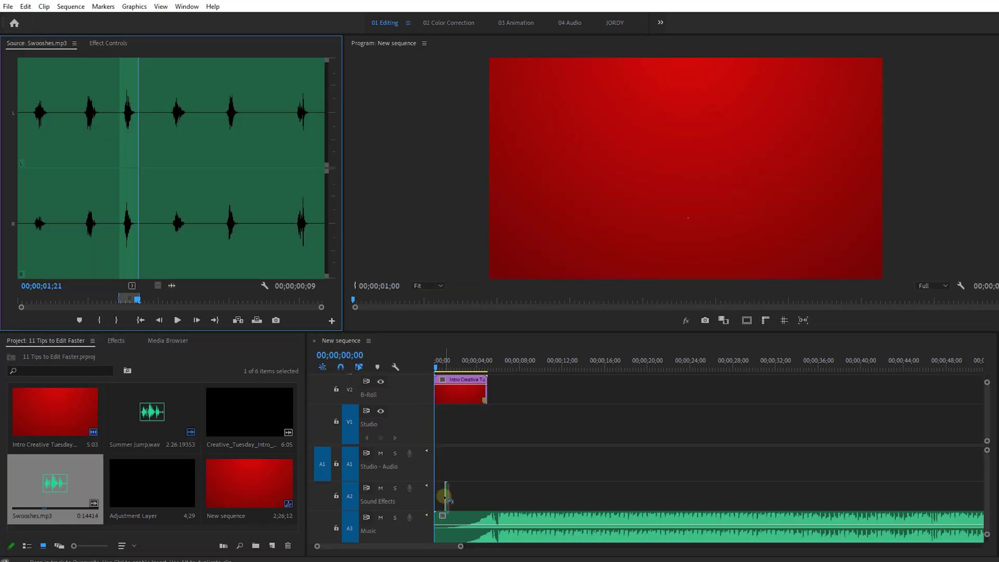
{"action": "left_click_drag", "start_coordinate": [440, 494], "coordinate": [441, 494]}
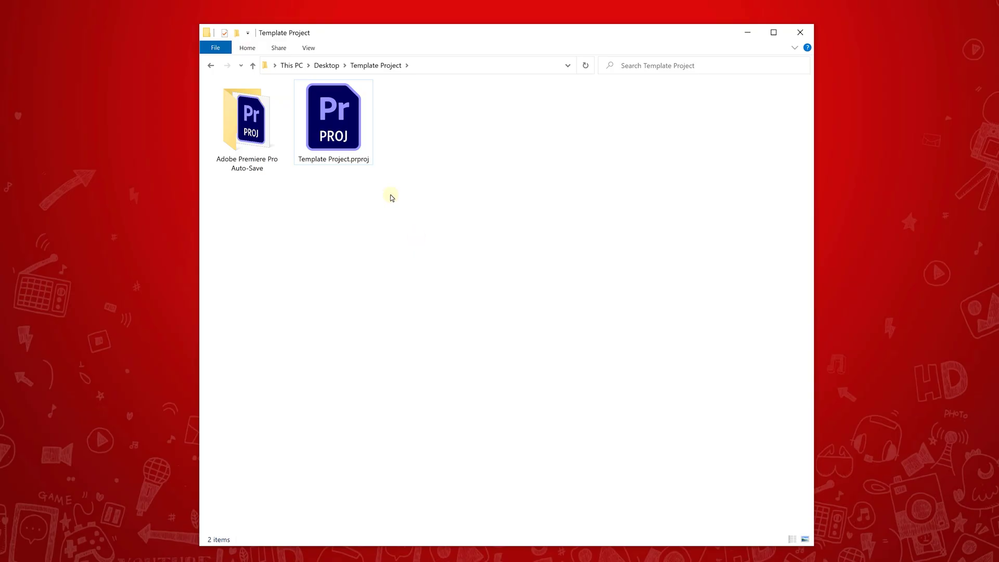
Copy Template Project.prproj and paste the copy into the Template Project folder.
{"action": "right_click", "coordinate": [347, 142]}
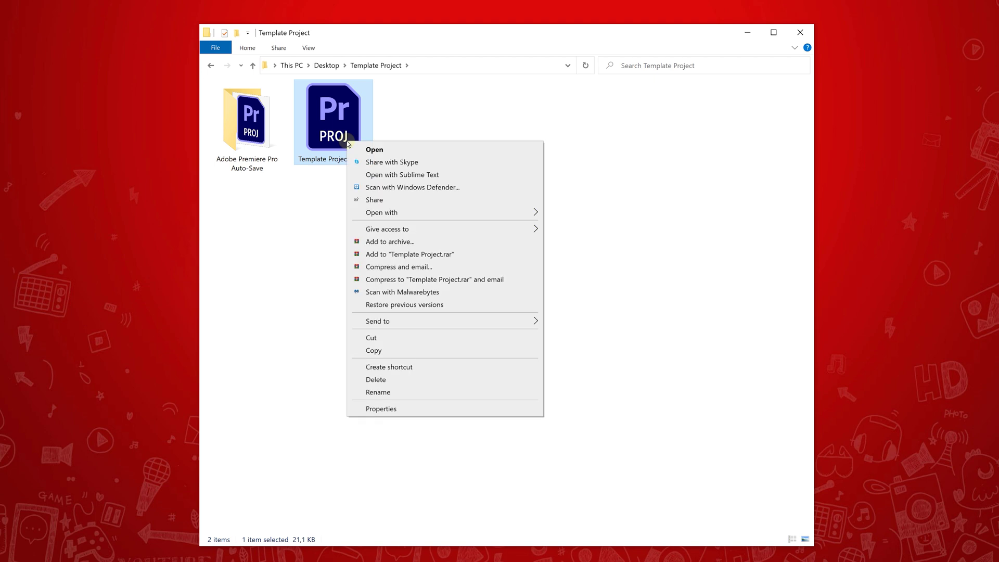
{"action": "left_click", "coordinate": [419, 348]}
{"action": "right_click", "coordinate": [457, 194]}
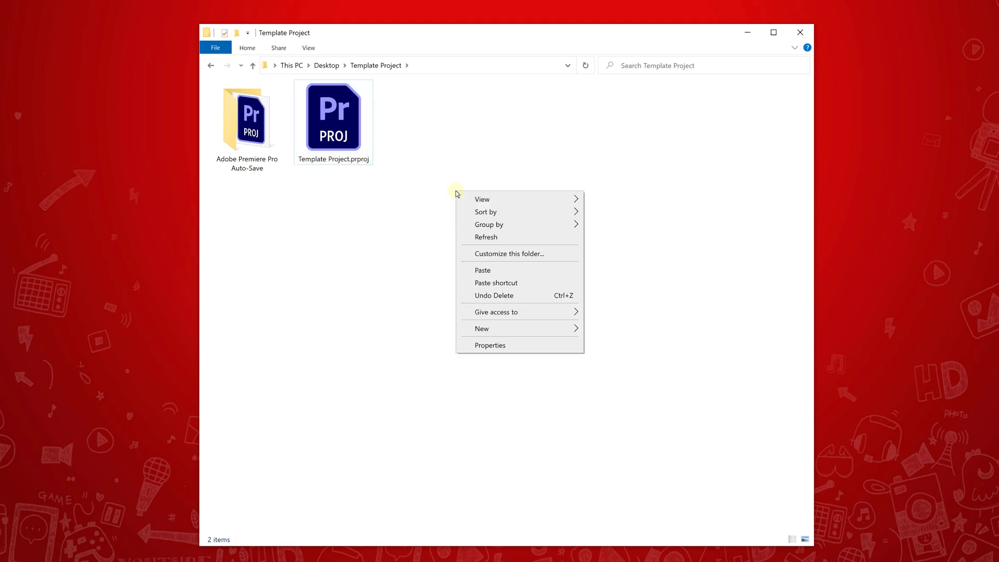
{"action": "left_click", "coordinate": [483, 271]}
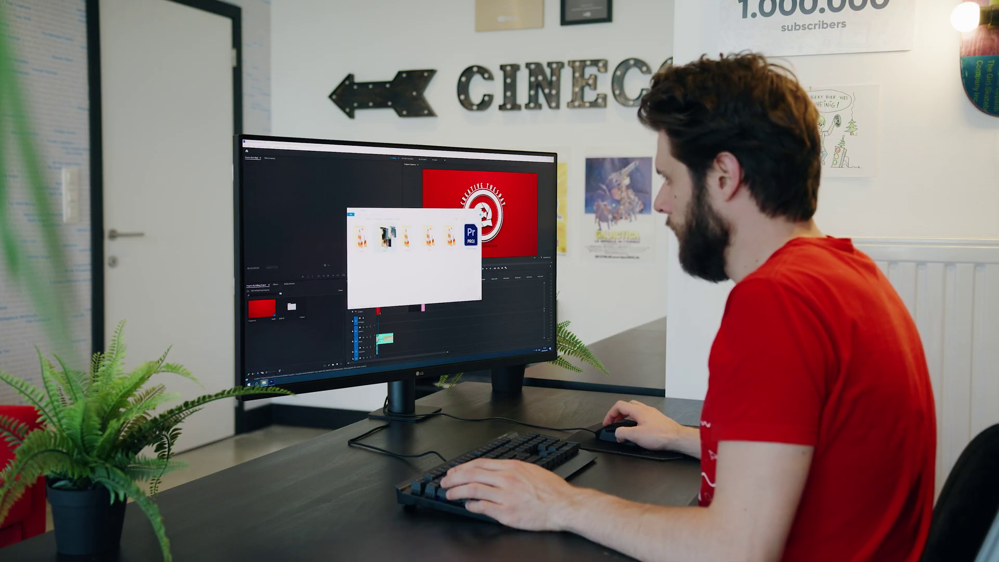
Import the media into the project and open its bin to browse the clips.
{"action": "left_click", "coordinate": [316, 325]}
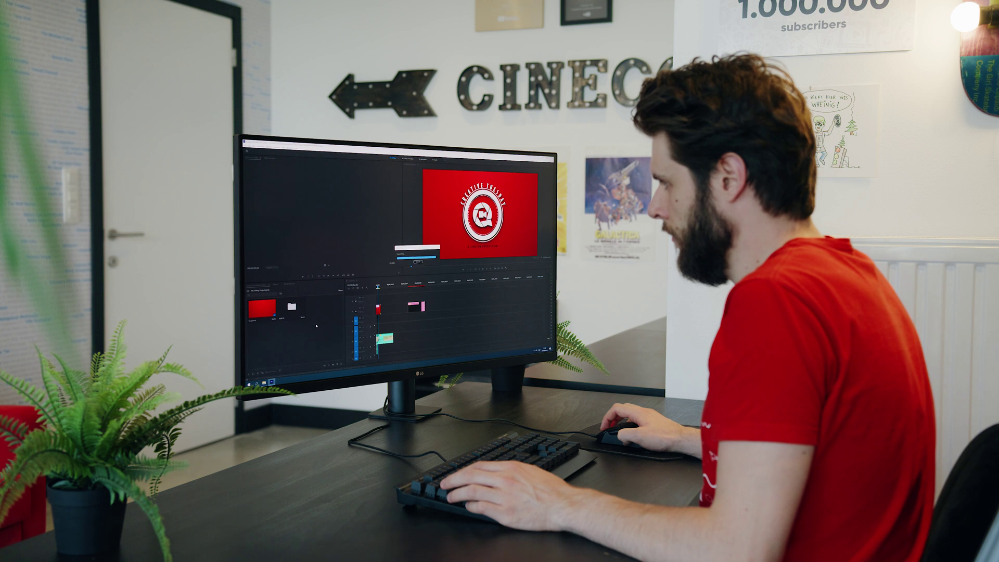
{"action": "double_click", "coordinate": [292, 307]}
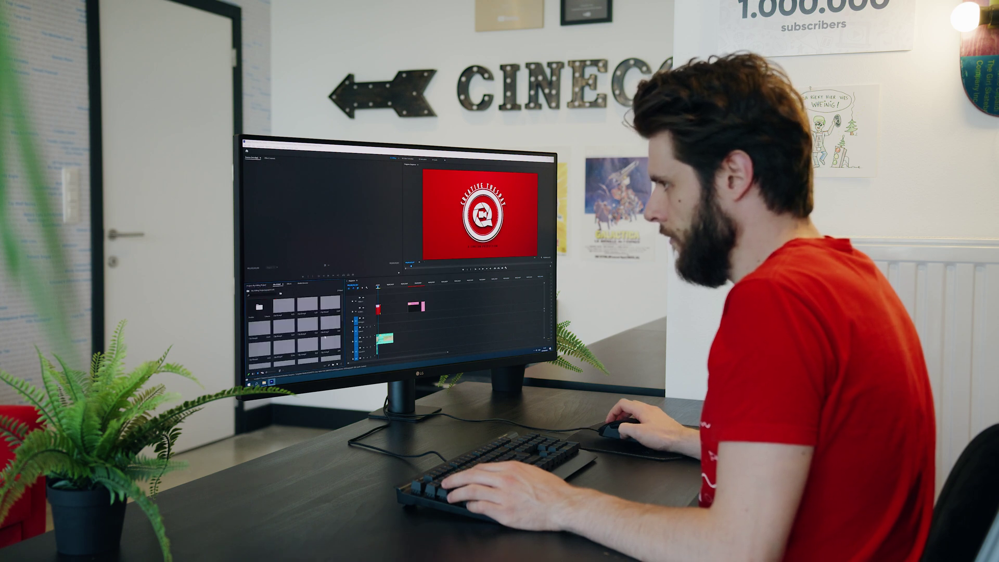
{"action": "scroll", "coordinate": [342, 314], "scroll_direction": "down", "scroll_amount": 2}
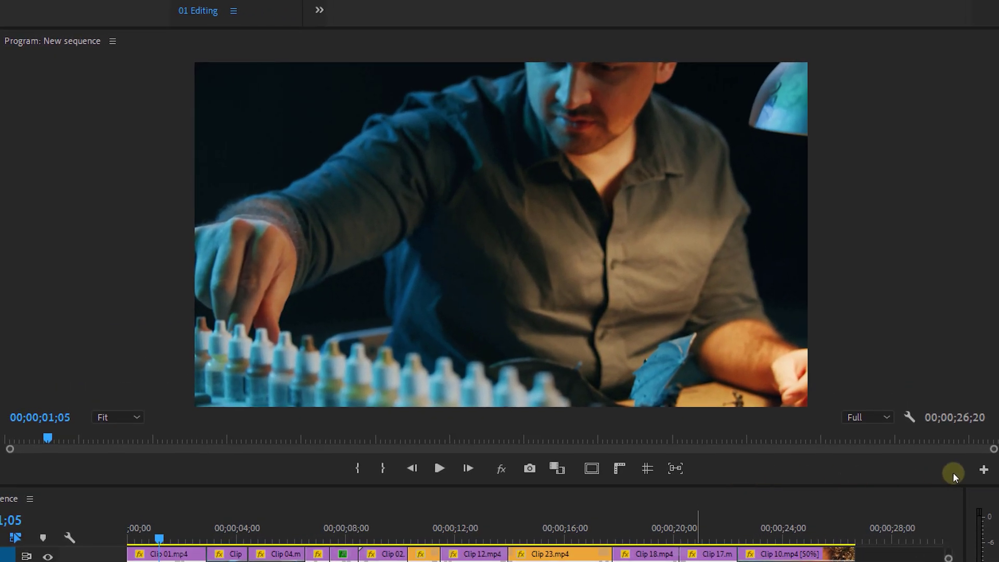
Add Loop Playback to the Program Monitor's transport controls with the Button Editor, just after the grid control, and accept the layout.
{"action": "left_click", "coordinate": [982, 471]}
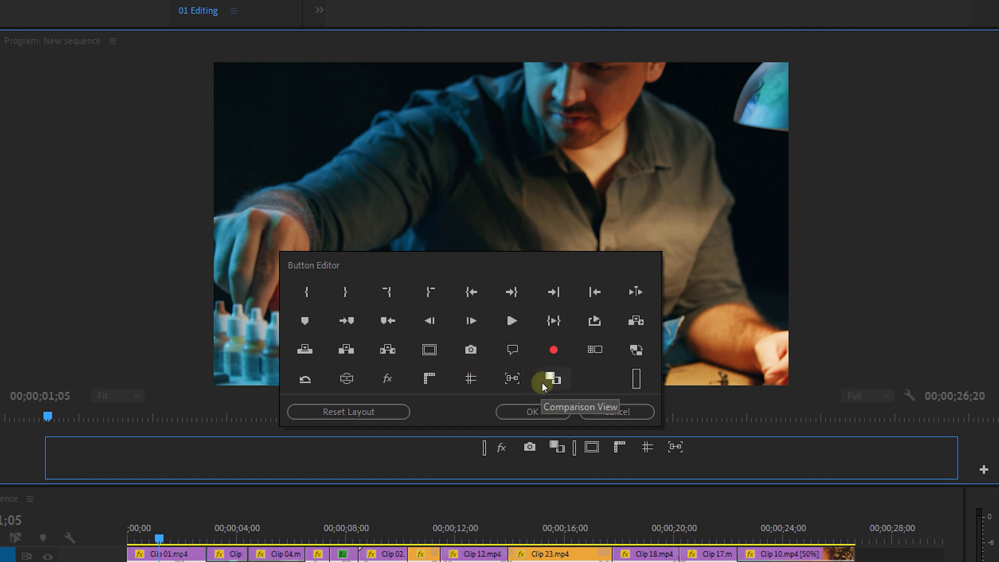
{"action": "left_click_drag", "start_coordinate": [594, 320], "coordinate": [684, 447]}
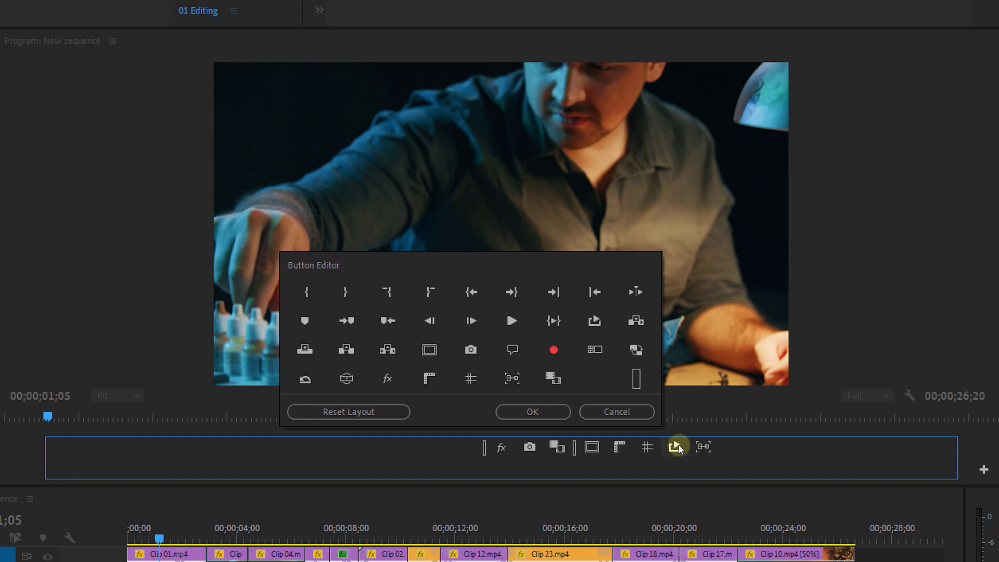
{"action": "left_click", "coordinate": [553, 413]}
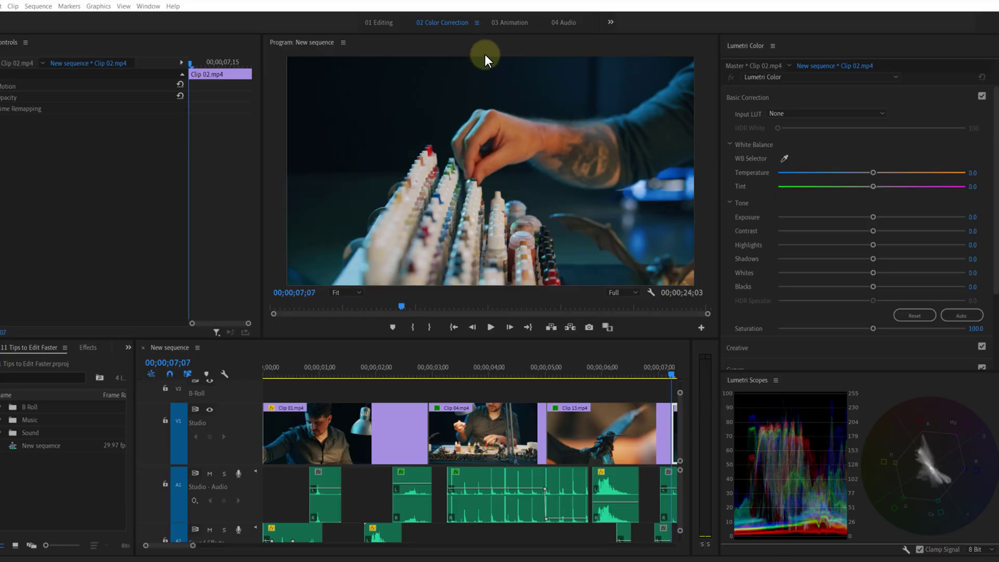
Open the file browser for choosing an Input LUT for Clip 02.mp4 in the Basic Correction settings.
{"action": "left_click", "coordinate": [797, 111]}
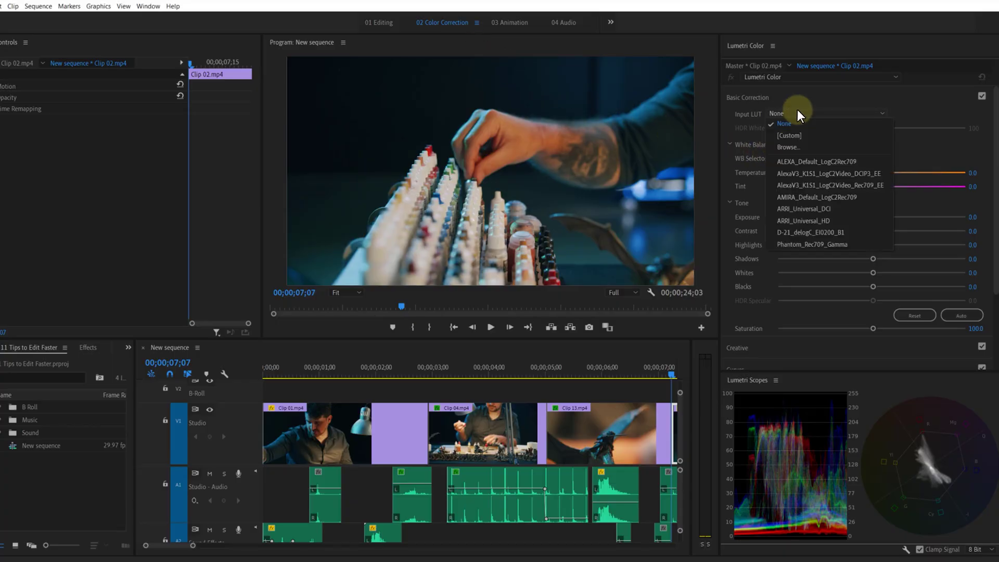
{"action": "left_click", "coordinate": [809, 146]}
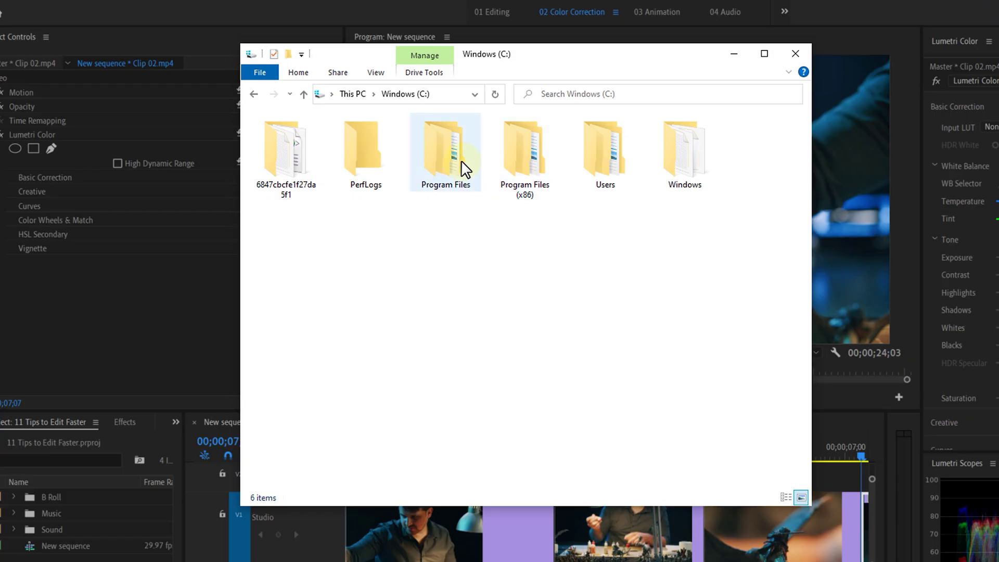
In File Explorer, open the LUTs folder inside Program Files > Adobe > Adobe Premiere Pro 2020 > Lumetri on the C: drive.
{"action": "double_click", "coordinate": [465, 169]}
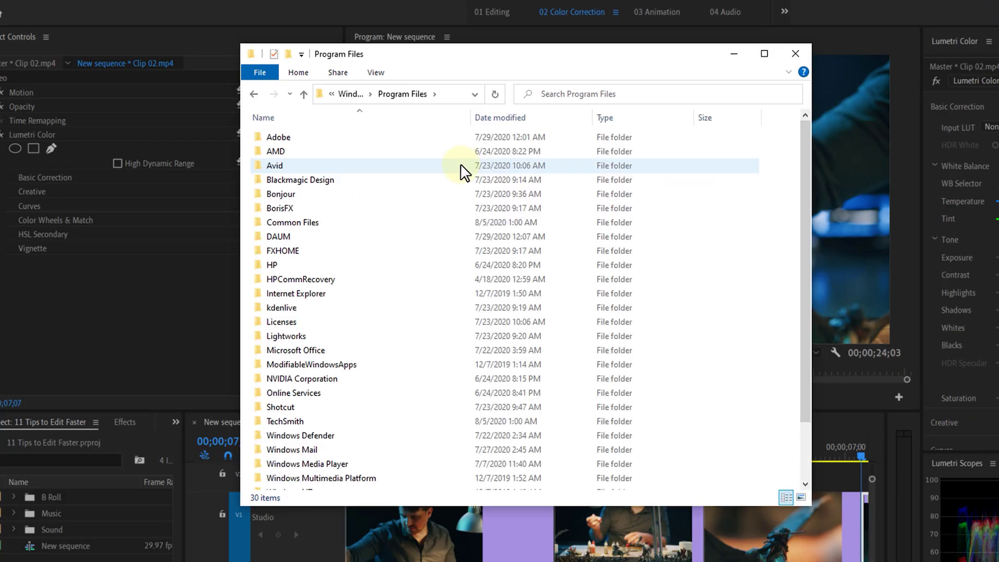
{"action": "double_click", "coordinate": [424, 142]}
{"action": "double_click", "coordinate": [420, 166]}
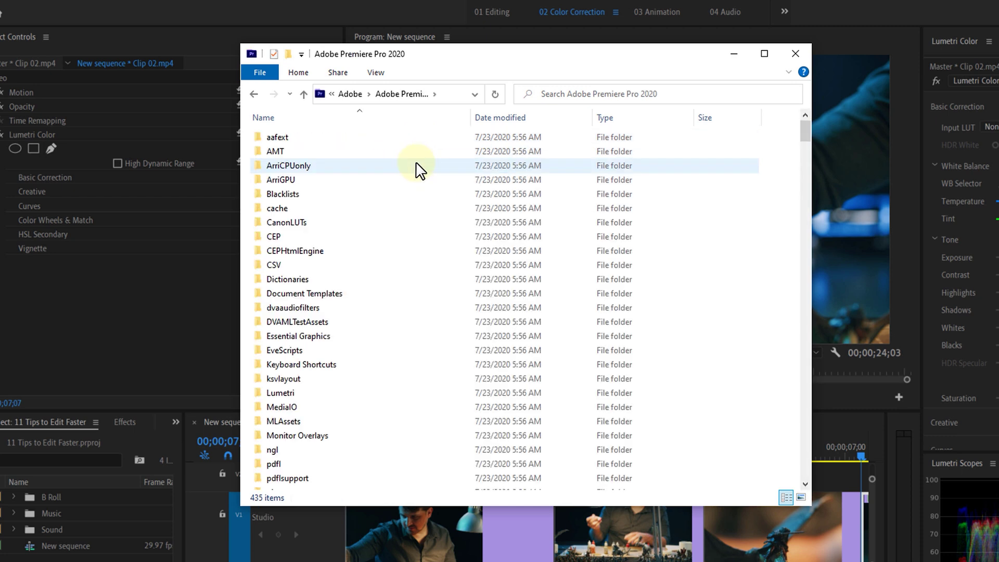
{"action": "double_click", "coordinate": [357, 396]}
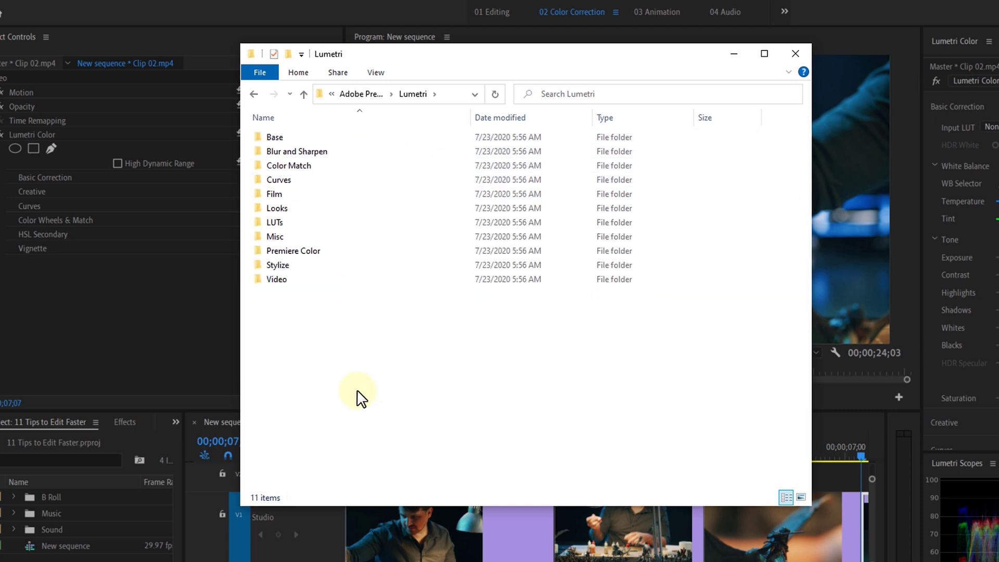
{"action": "double_click", "coordinate": [314, 225]}
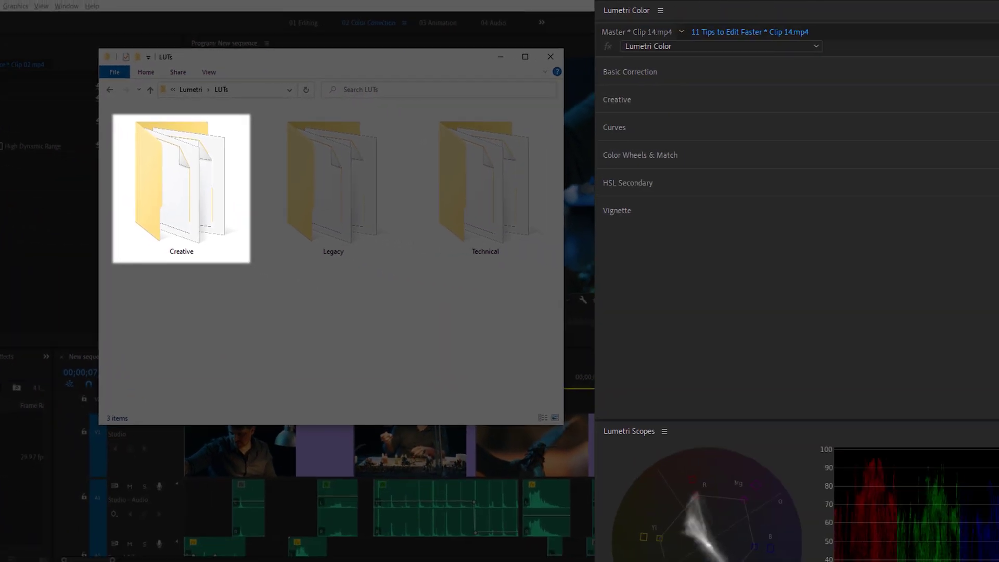
Examine the looks offered under Creative and the LUTs offered as Input LUT under Basic Correction in Lumetri Color.
{"action": "left_click", "coordinate": [612, 99]}
{"action": "left_click", "coordinate": [622, 121]}
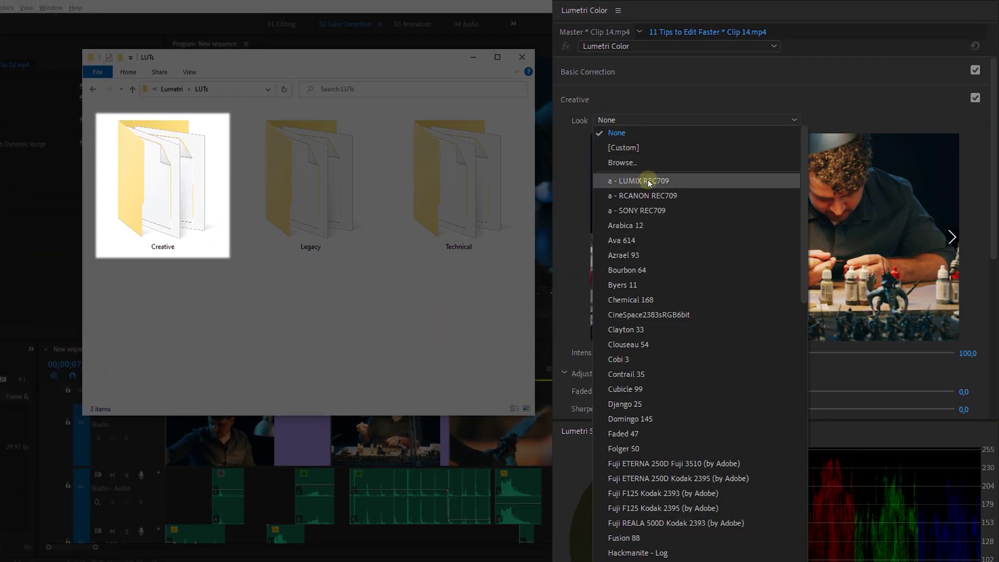
{"action": "left_click", "coordinate": [678, 99]}
{"action": "left_click", "coordinate": [678, 73]}
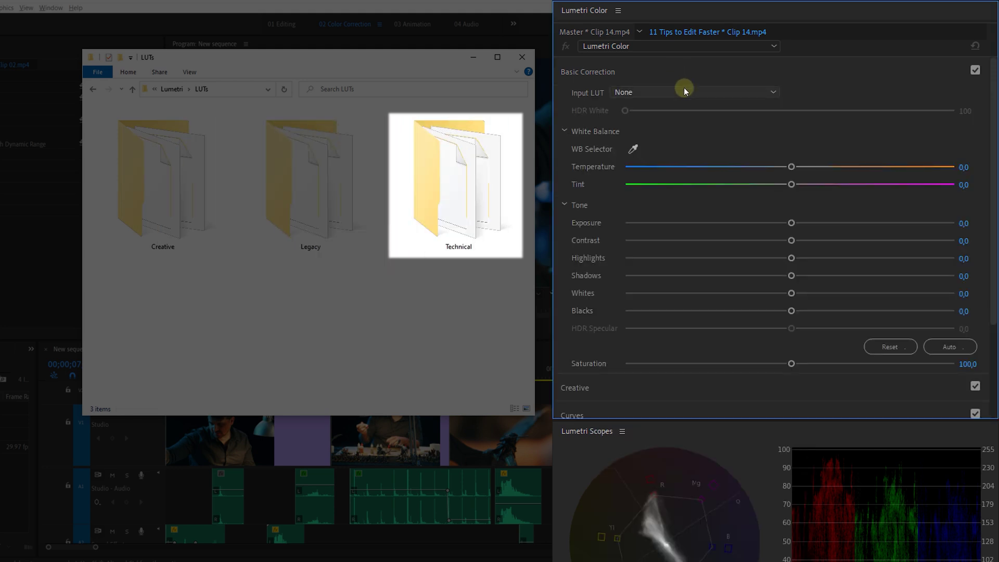
{"action": "left_click", "coordinate": [684, 91]}
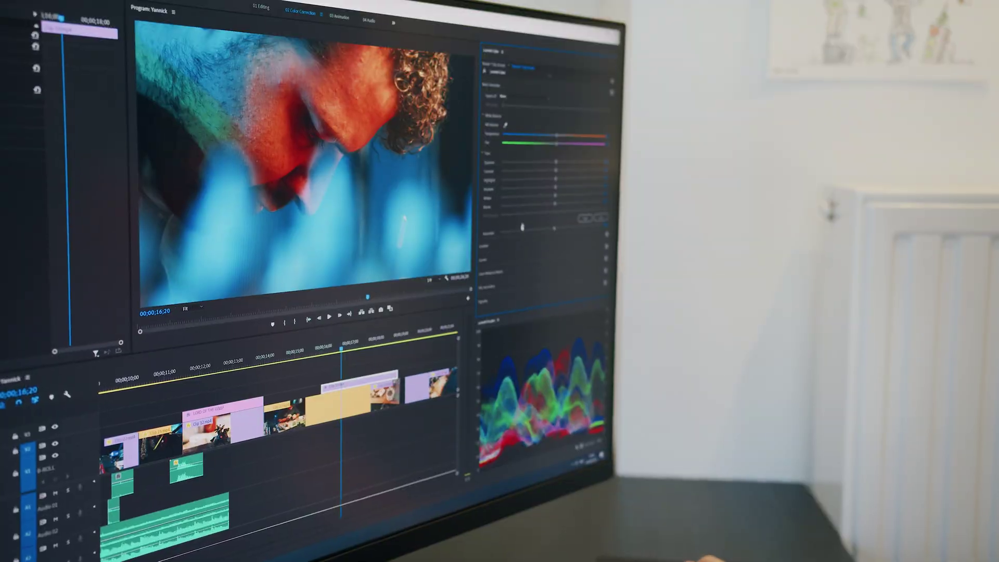
{"action": "left_click", "coordinate": [552, 112]}
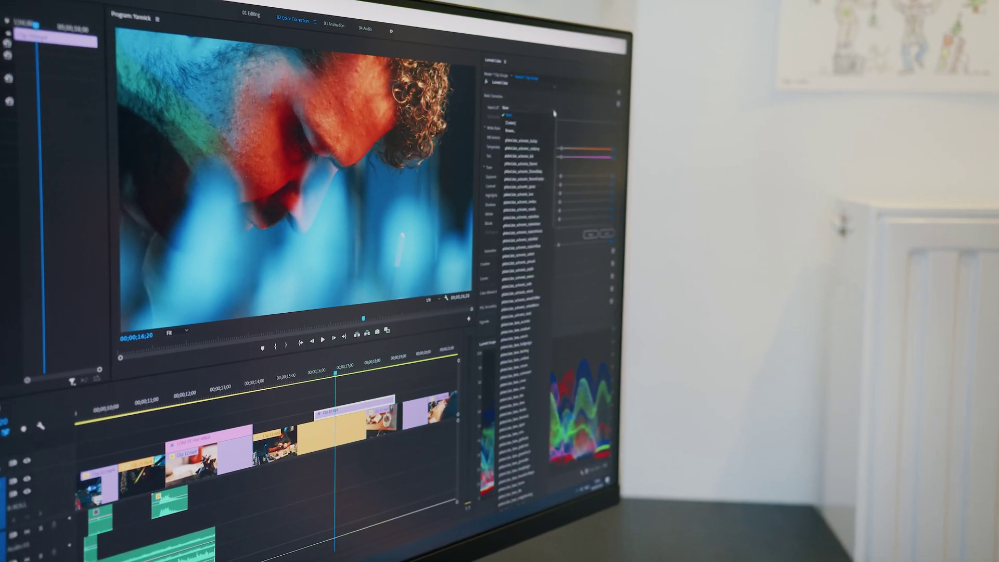
{"action": "left_click_drag", "start_coordinate": [561, 135], "coordinate": [558, 250]}
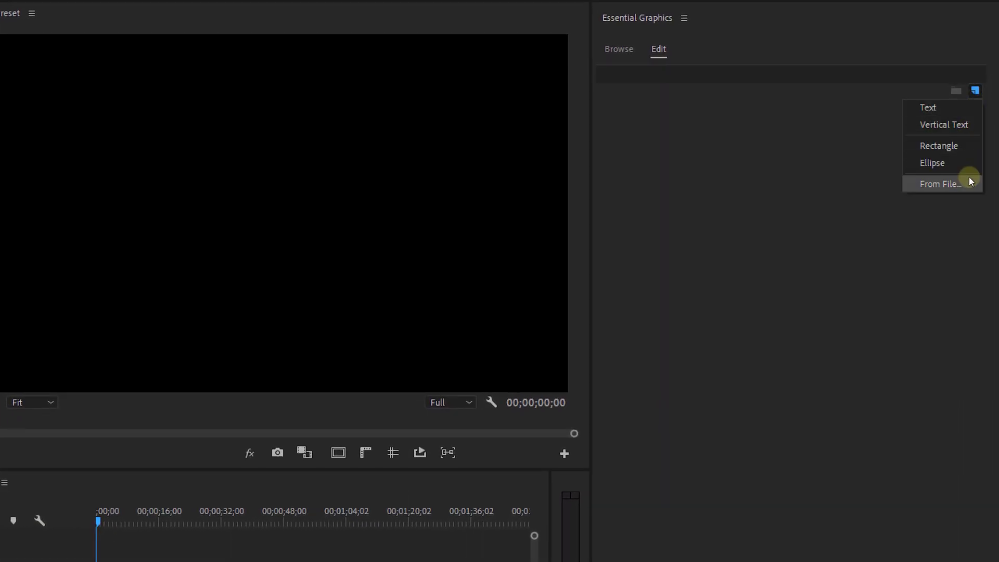
Add Soldiers WW II Archive.mp4 from file as a new layer in Essential Graphics.
{"action": "left_click", "coordinate": [969, 181]}
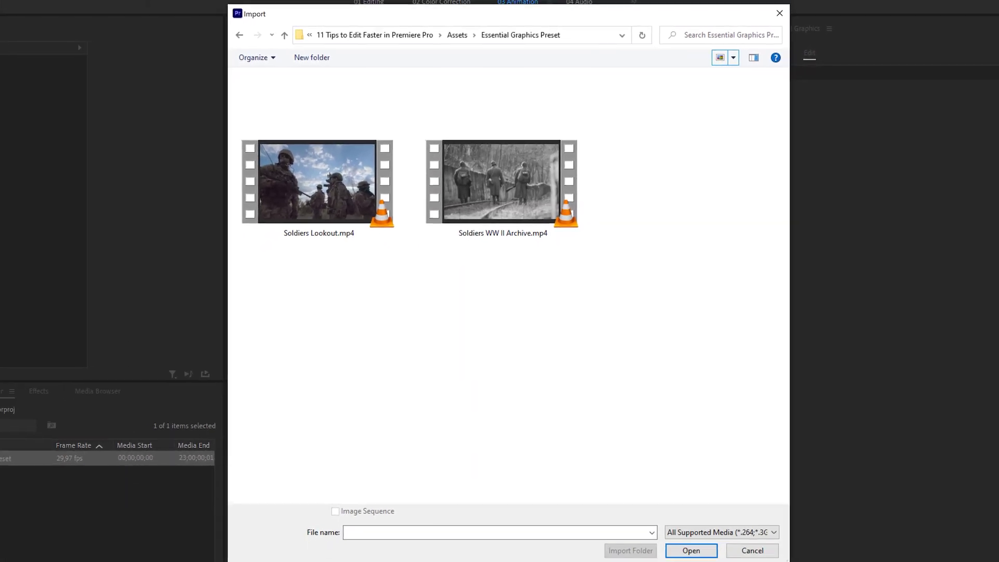
{"action": "left_click", "coordinate": [523, 210]}
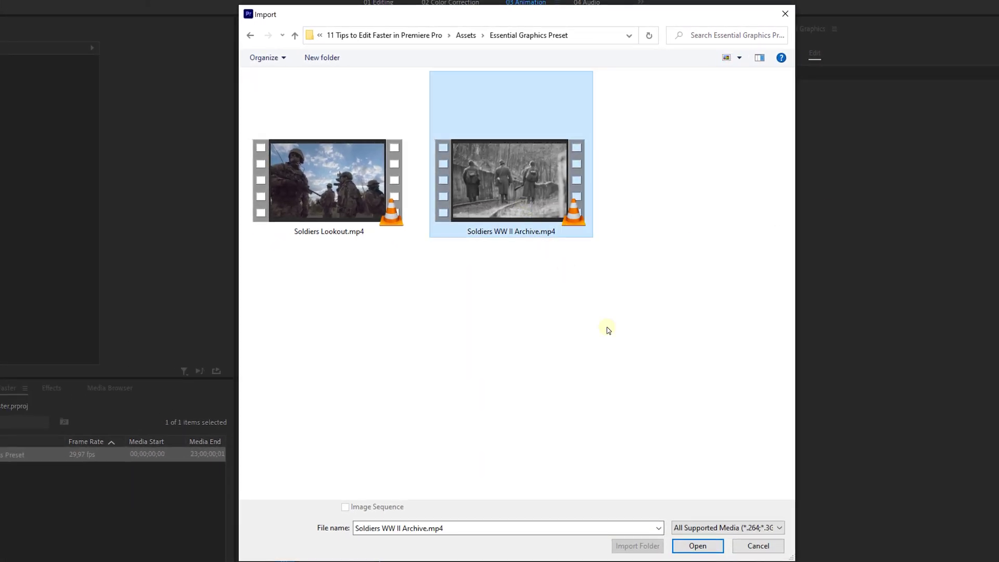
{"action": "left_click", "coordinate": [697, 547]}
{"action": "left_click", "coordinate": [427, 420]}
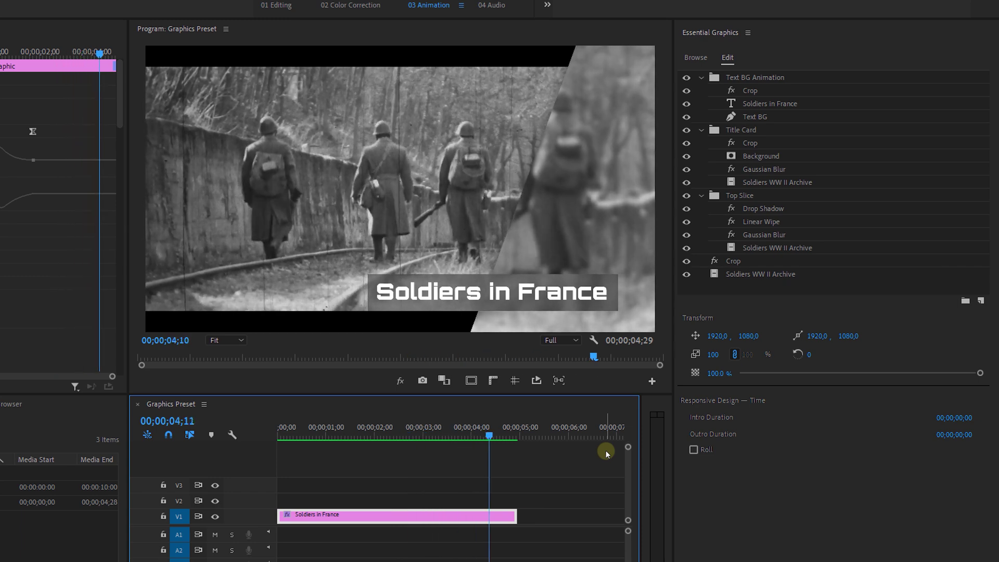
Export the Soldiers in France graphic as a Motion Graphics Template named World War II Graphics to the Local Templates Folder, including a video thumbnail.
{"action": "right_click", "coordinate": [451, 513]}
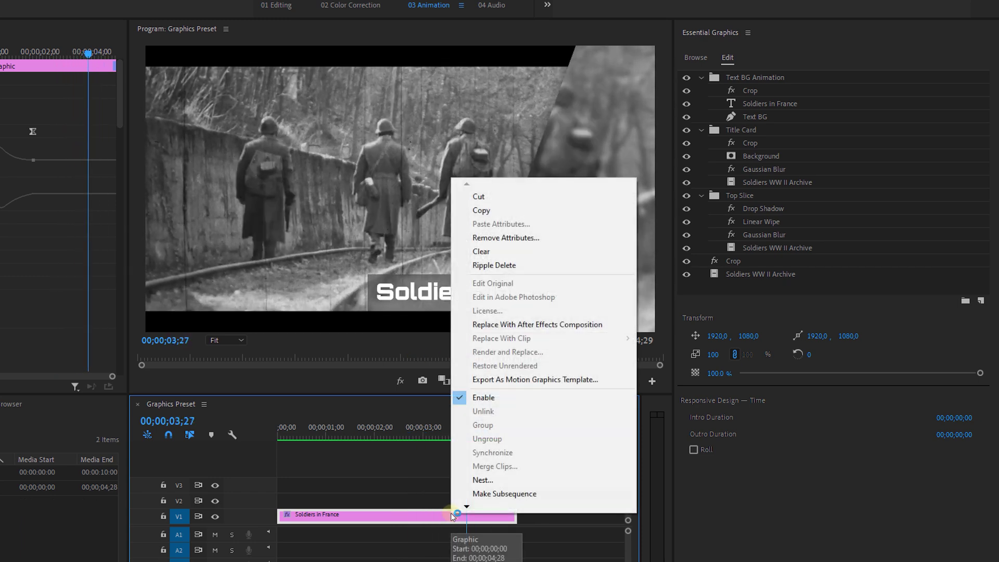
{"action": "left_click", "coordinate": [615, 381]}
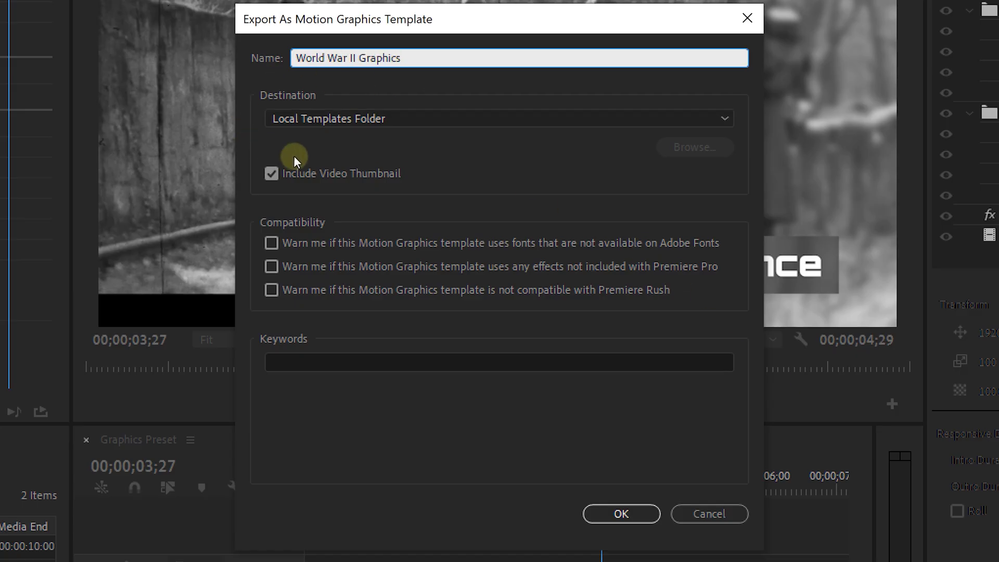
{"action": "left_click", "coordinate": [621, 513]}
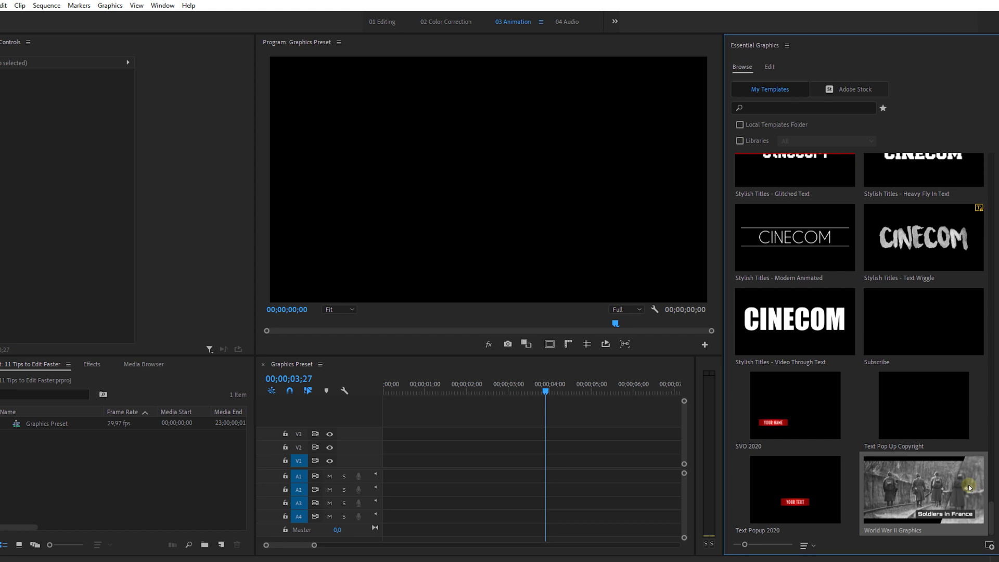
Place the World War II Graphics template at the start of track V1 and expand the Motion Graphics Template bin.
{"action": "left_click_drag", "start_coordinate": [396, 454], "coordinate": [385, 465]}
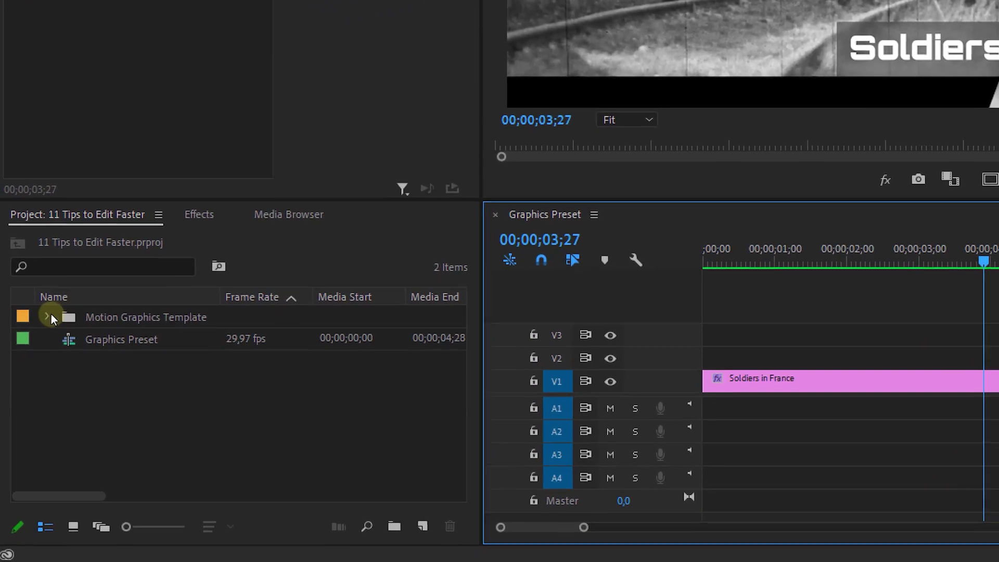
{"action": "left_click", "coordinate": [4, 424]}
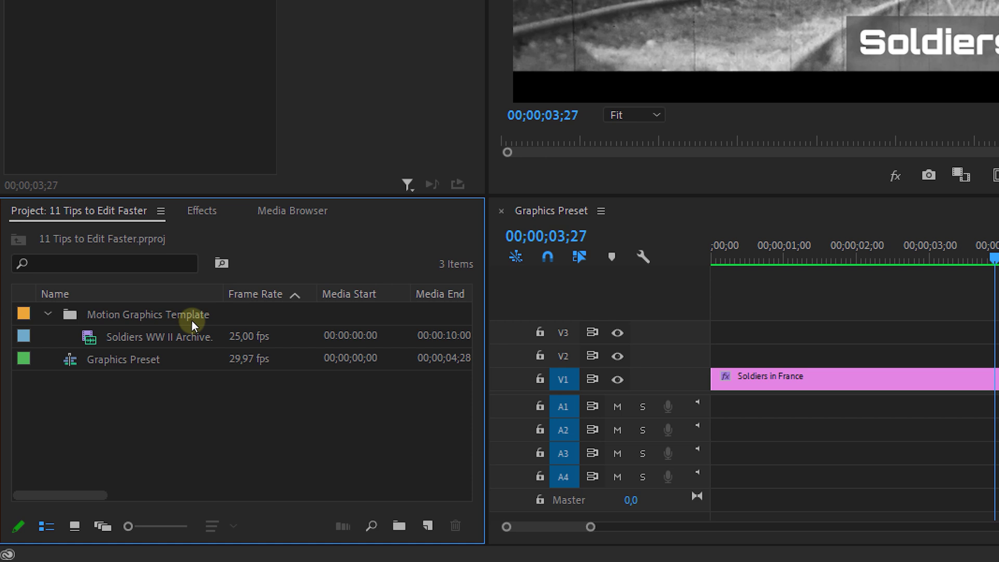
Replace the footage of the Soldiers WW II Archive clip in the Motion Graphics Template bin with Soldiers Lookout.mp4, renaming the clip to the file name.
{"action": "left_click", "coordinate": [227, 338]}
{"action": "right_click", "coordinate": [227, 338]}
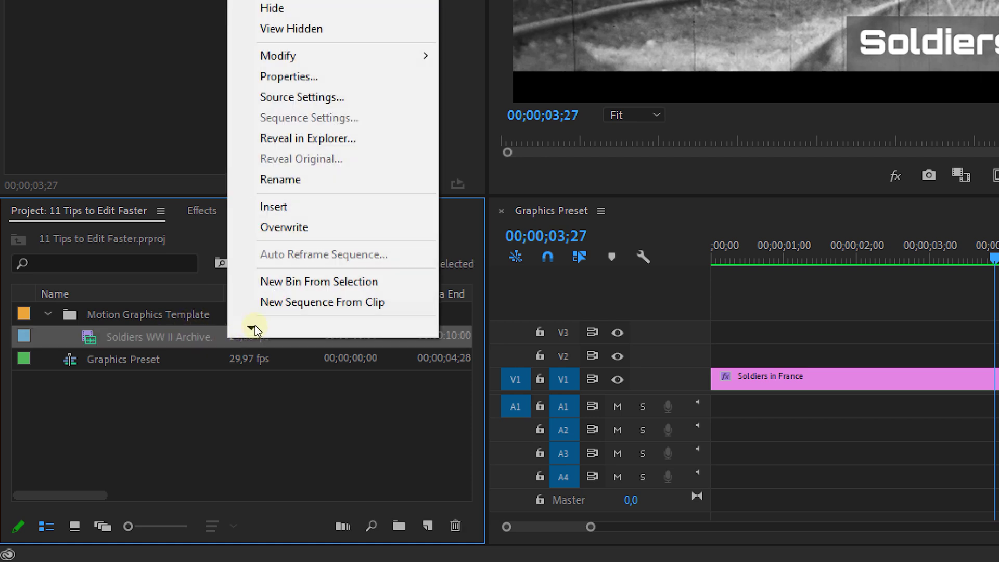
{"action": "scroll", "coordinate": [255, 326], "scroll_direction": "down", "scroll_amount": 3}
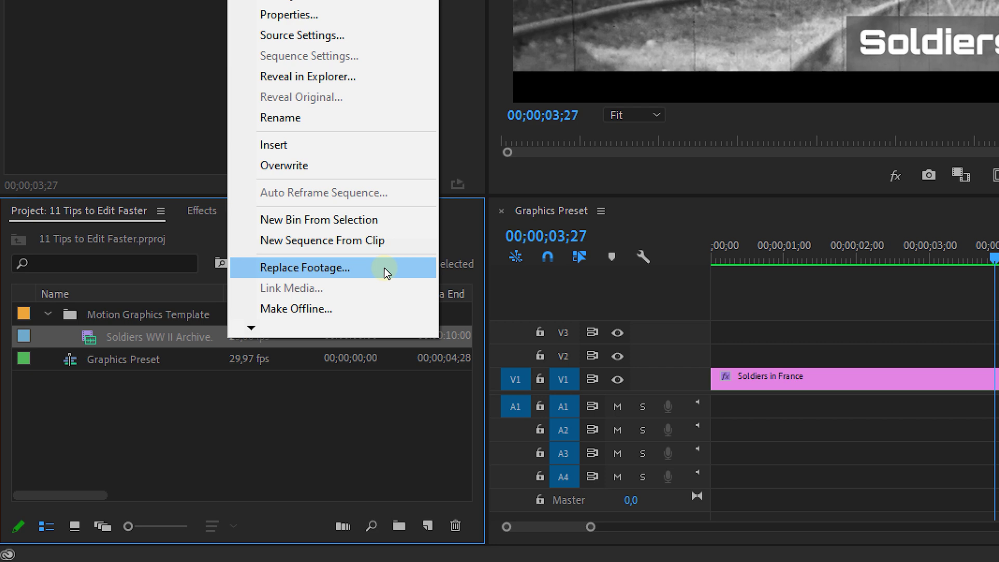
{"action": "left_click", "coordinate": [385, 267]}
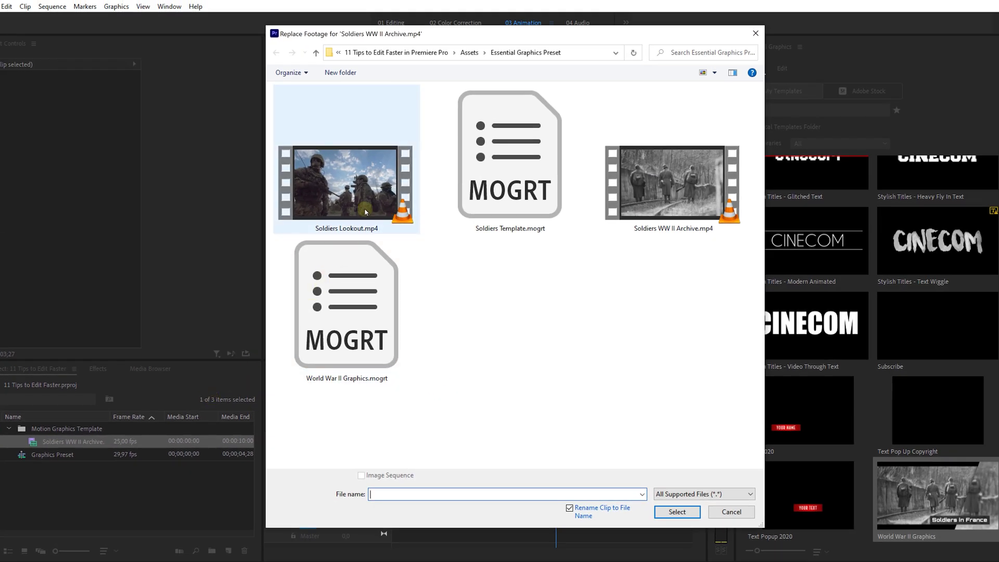
{"action": "left_click", "coordinate": [365, 212]}
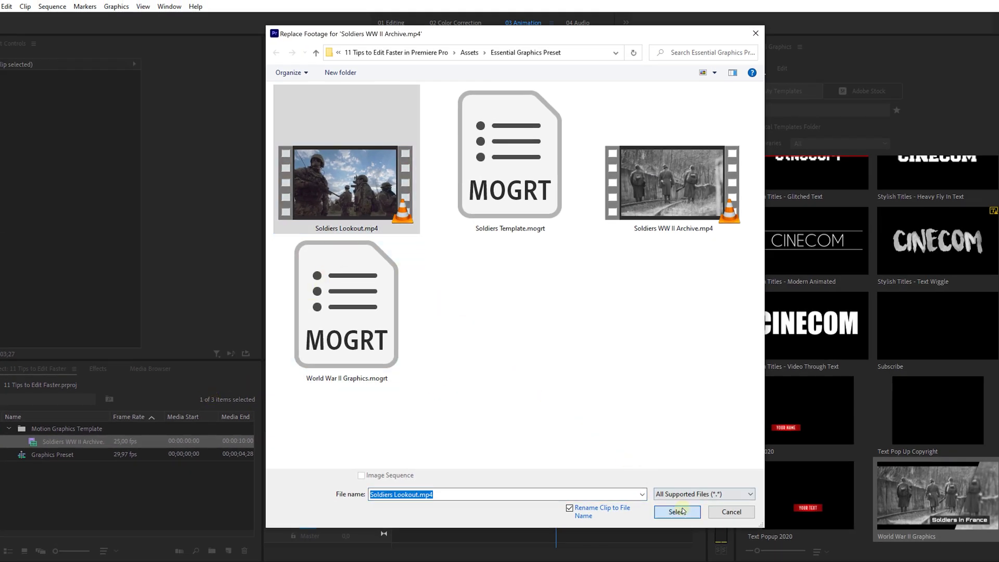
{"action": "left_click", "coordinate": [682, 511]}
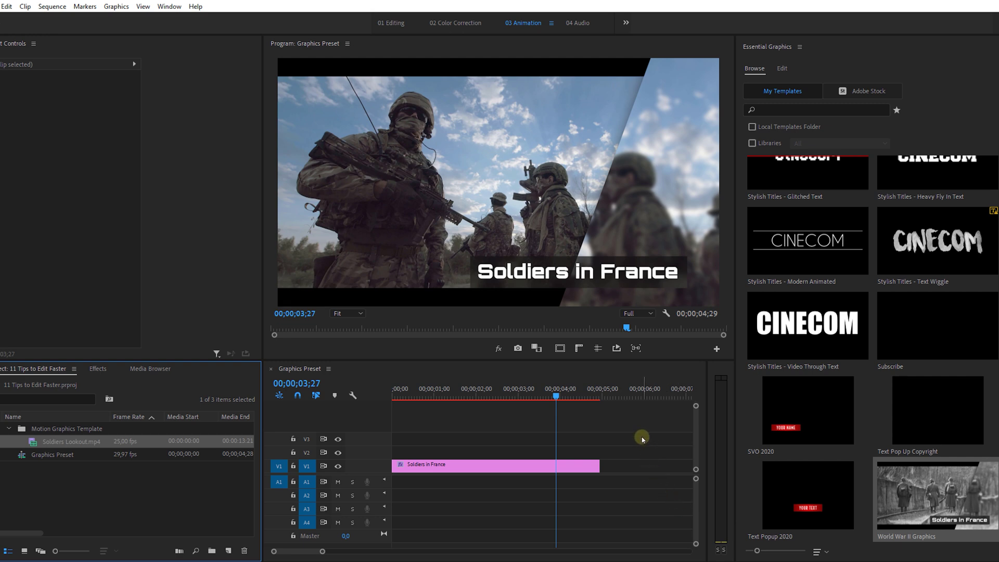
Play the Graphics Preset sequence from its beginning to review the graphic with the replaced footage.
{"action": "left_click", "coordinate": [637, 426]}
{"action": "key", "text": "Home"}
{"action": "key", "text": "space"}
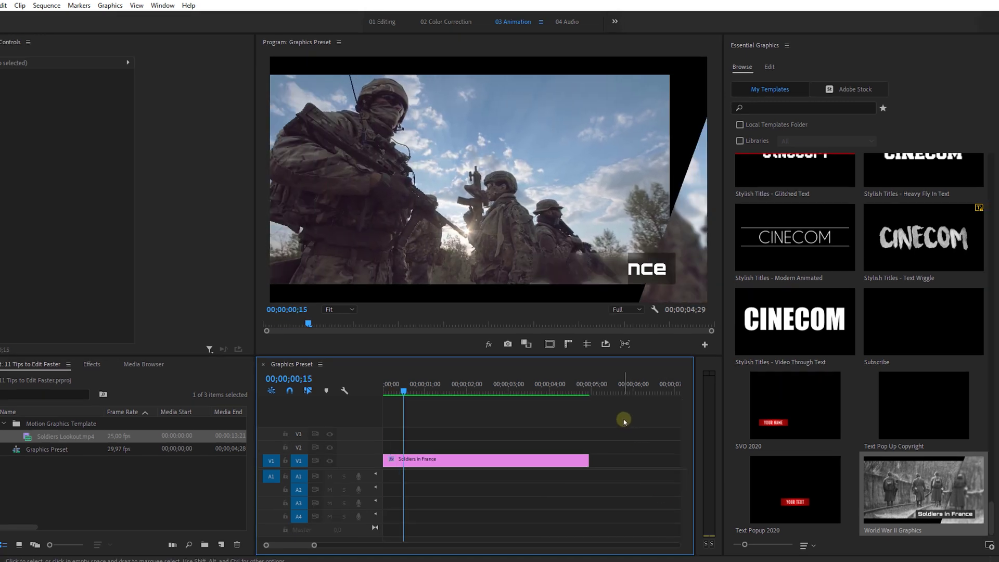